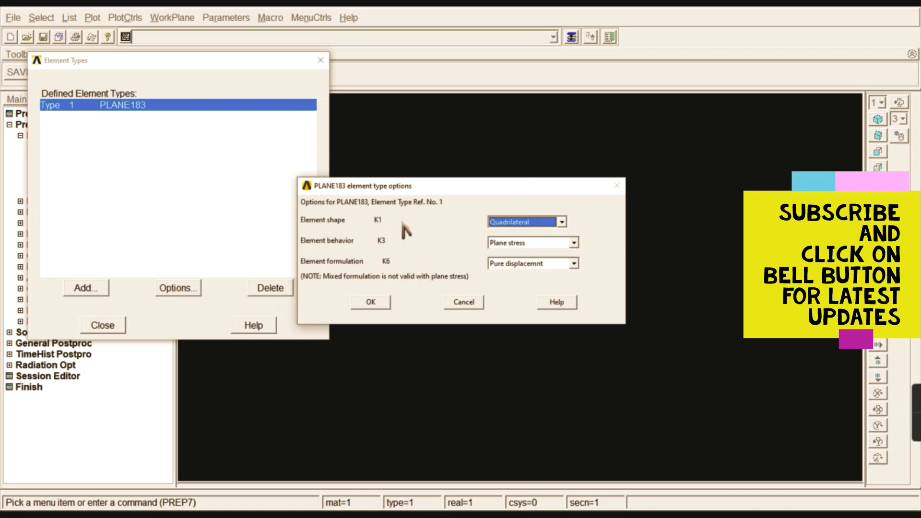
Set the PLANE183 element behavior to Plane strs w/thk and finish the element type definition
{"action": "left_click", "coordinate": [553, 243]}
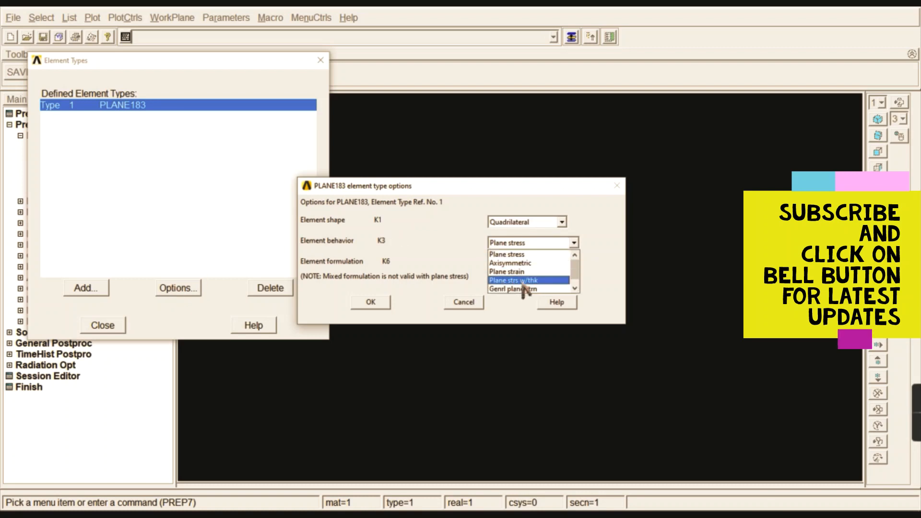
{"action": "scroll", "coordinate": [548, 287], "scroll_direction": "down", "scroll_amount": 1}
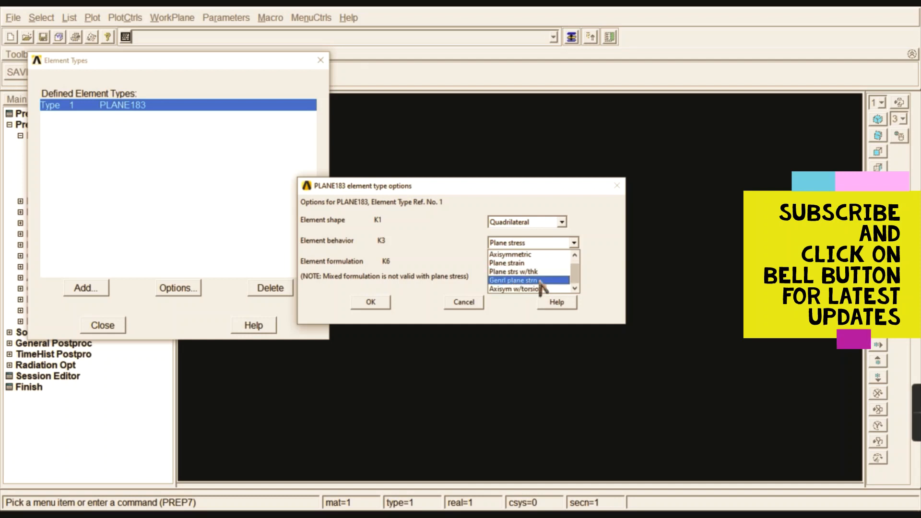
{"action": "left_click", "coordinate": [512, 272]}
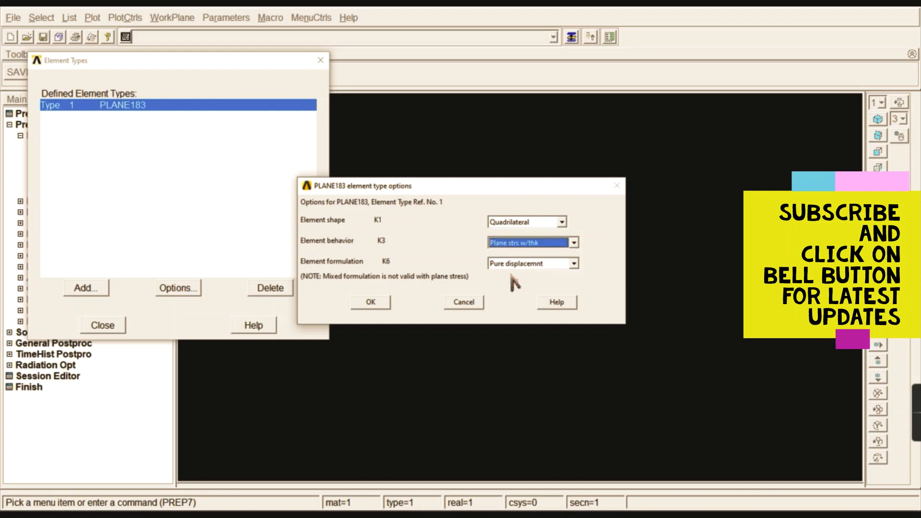
{"action": "left_click", "coordinate": [367, 302]}
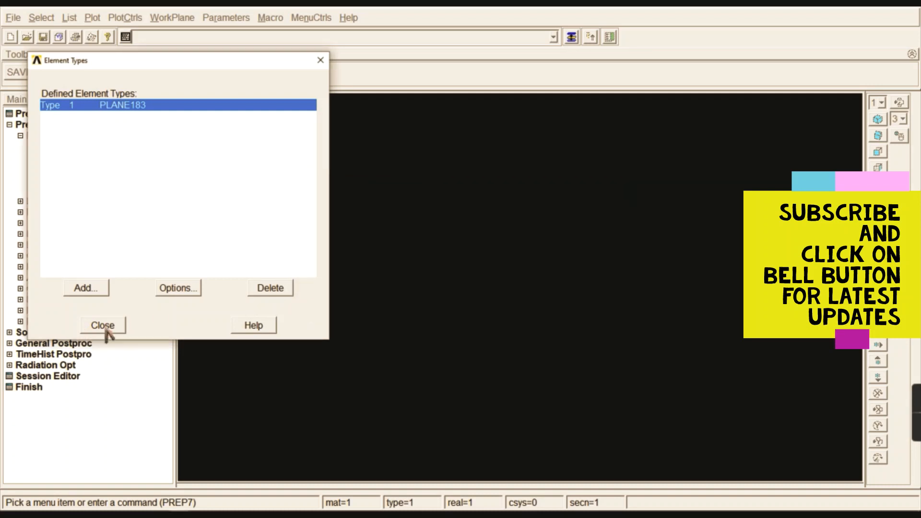
{"action": "left_click", "coordinate": [105, 328]}
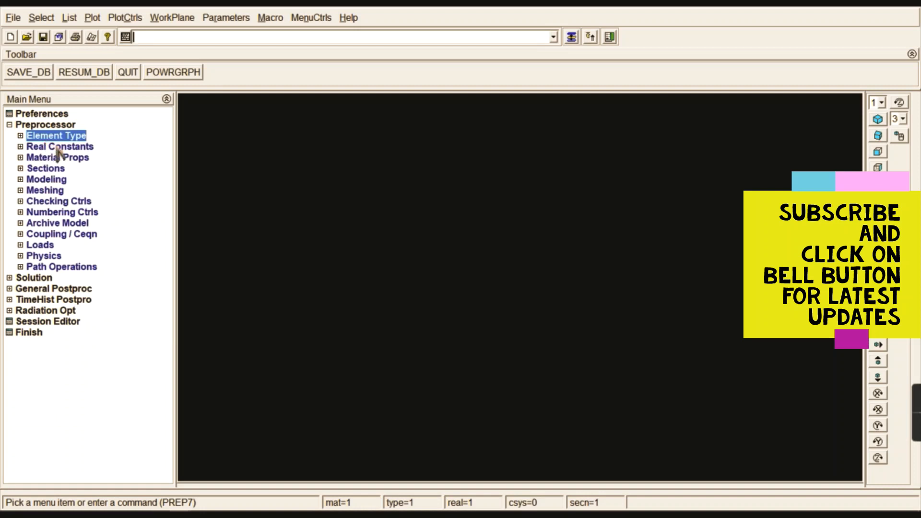
Add a real constant set for PLANE183 with a thickness of 5
{"action": "left_click", "coordinate": [53, 147]}
{"action": "left_click", "coordinate": [71, 158]}
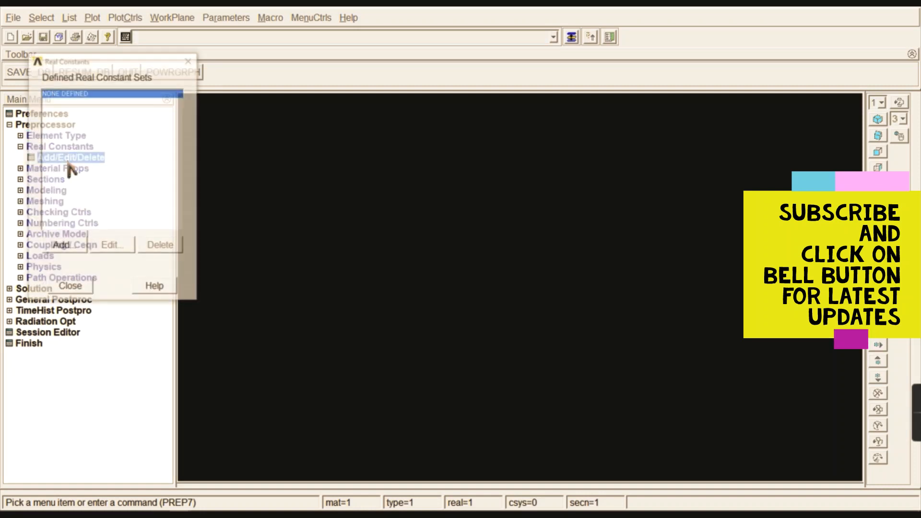
{"action": "left_click", "coordinate": [64, 244]}
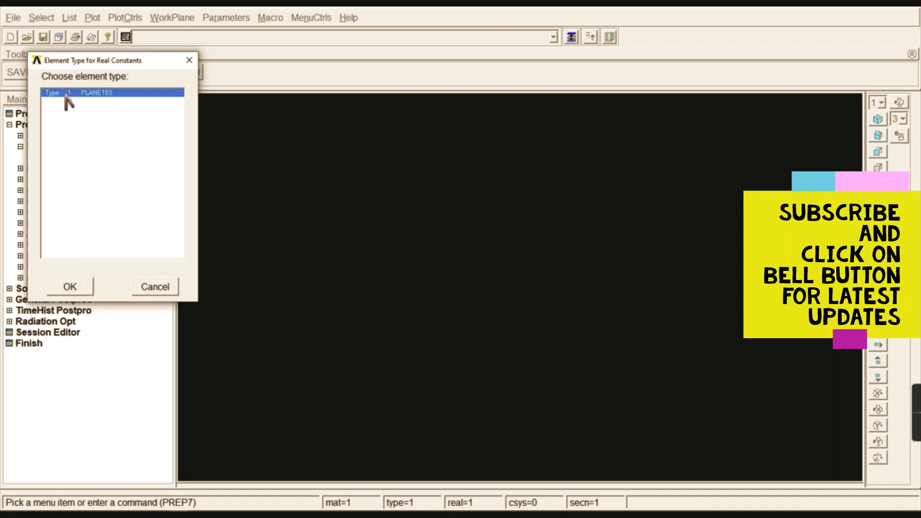
{"action": "left_click", "coordinate": [76, 288]}
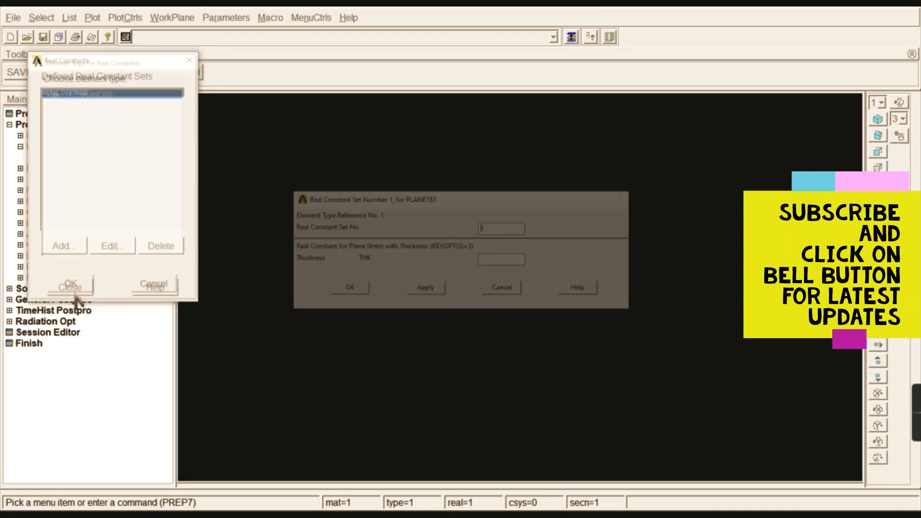
{"action": "left_click", "coordinate": [513, 259]}
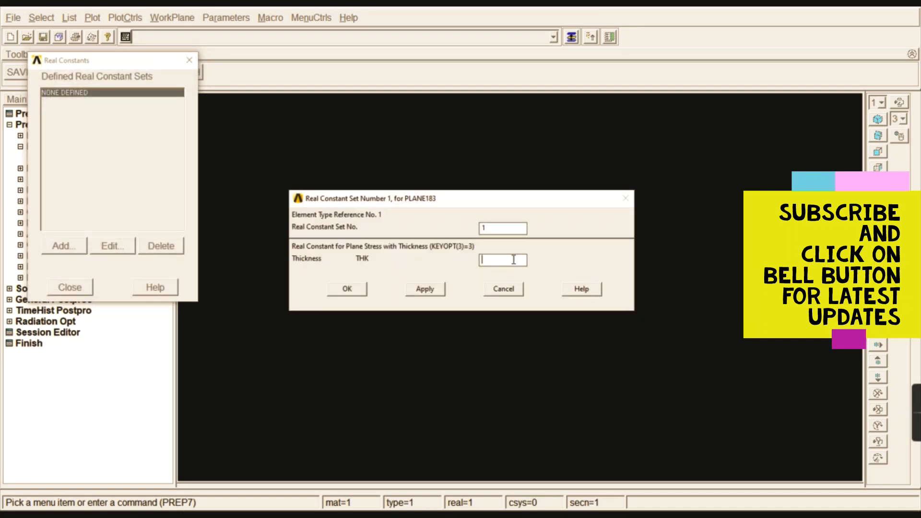
{"action": "type", "text": "5"}
{"action": "left_click", "coordinate": [348, 289]}
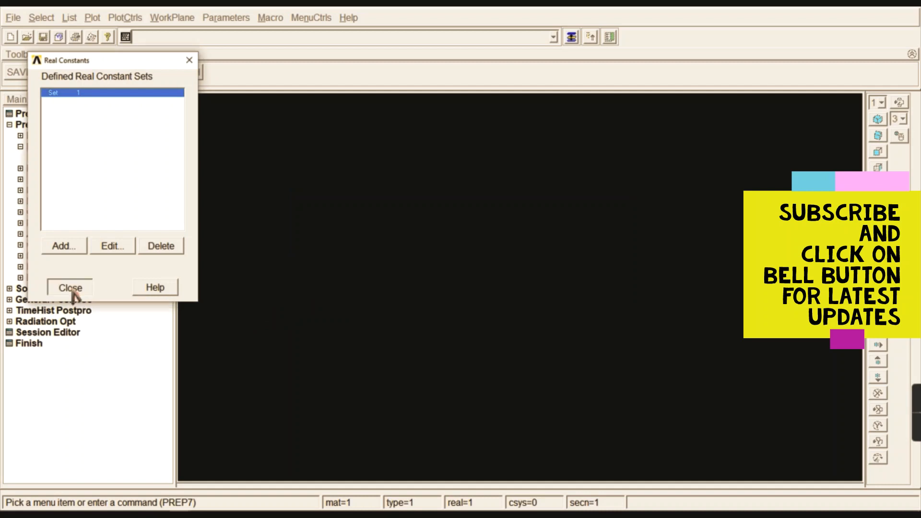
{"action": "left_click", "coordinate": [72, 288]}
{"action": "left_click", "coordinate": [65, 147]}
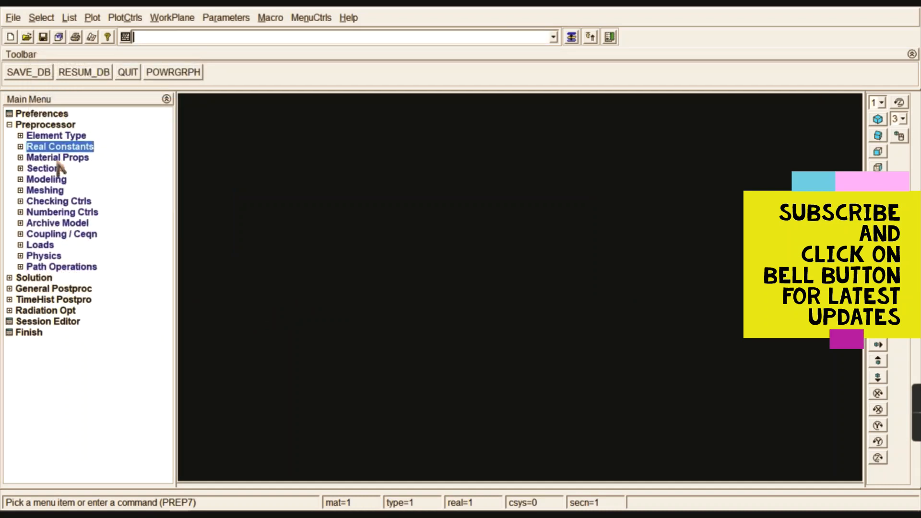
Define a structural linear elastic isotropic material for model number 1 with EX 2e5 and PRXY 0.33
{"action": "left_click", "coordinate": [58, 158]}
{"action": "left_click", "coordinate": [69, 191]}
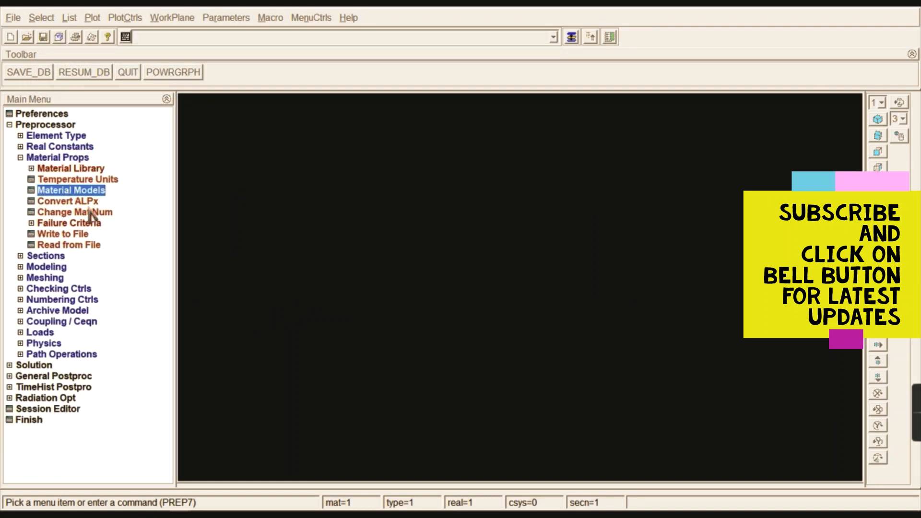
{"action": "double_click", "coordinate": [481, 227]}
{"action": "double_click", "coordinate": [491, 239]}
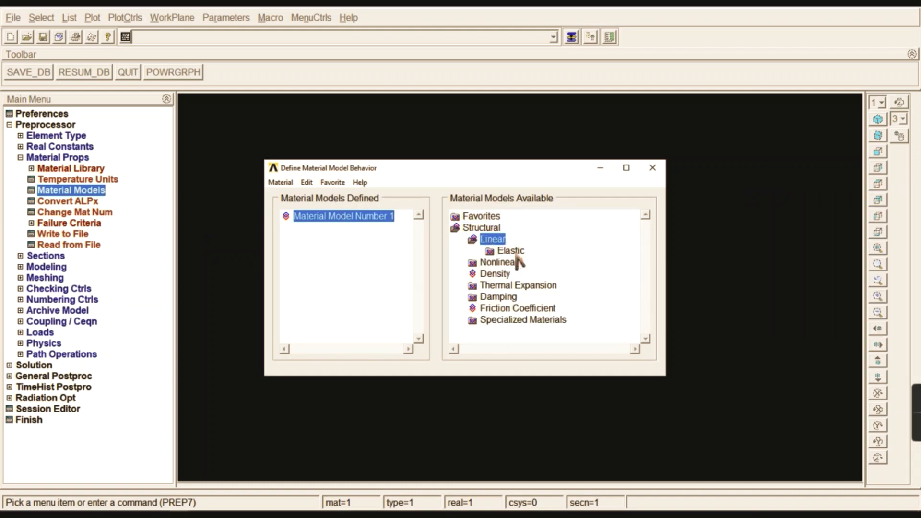
{"action": "double_click", "coordinate": [511, 250]}
{"action": "double_click", "coordinate": [523, 261]}
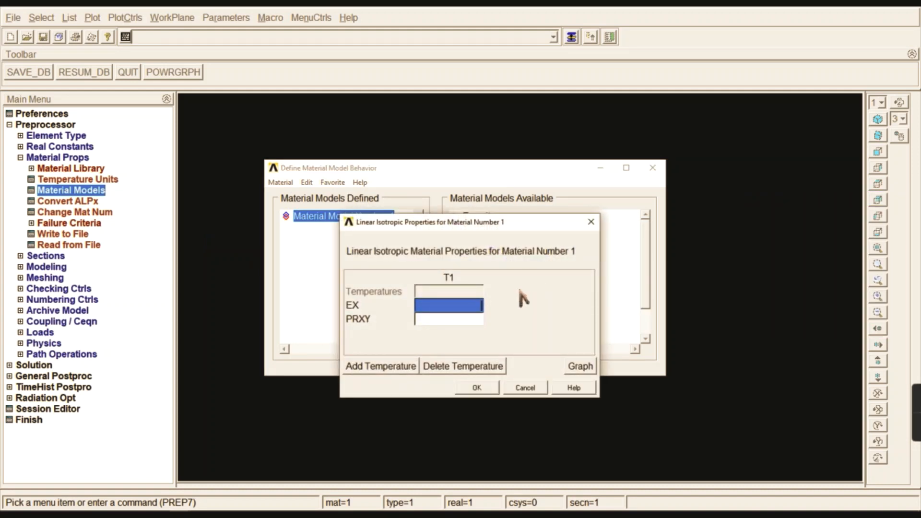
{"action": "type", "text": "2e"}
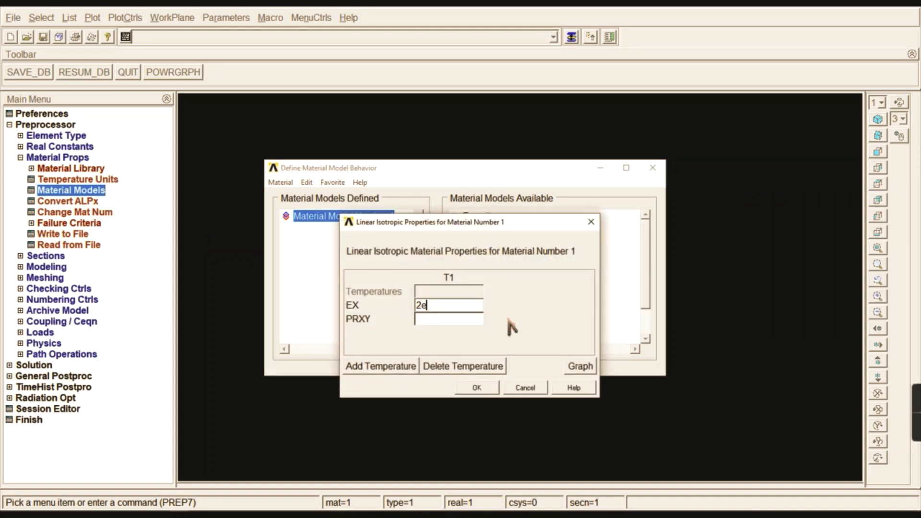
{"action": "type", "text": "5"}
{"action": "key", "text": "Tab"}
{"action": "type", "text": "0.3"}
{"action": "left_click", "coordinate": [201, 502]}
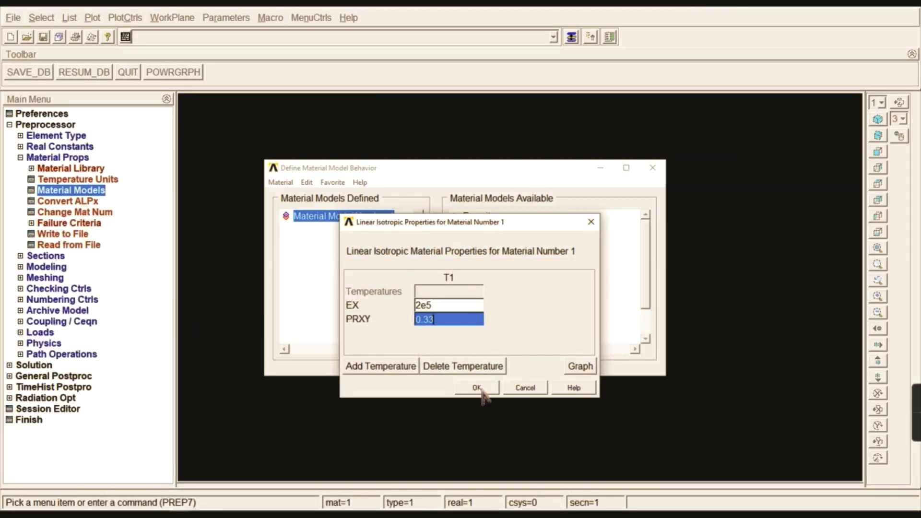
{"action": "left_click", "coordinate": [477, 387]}
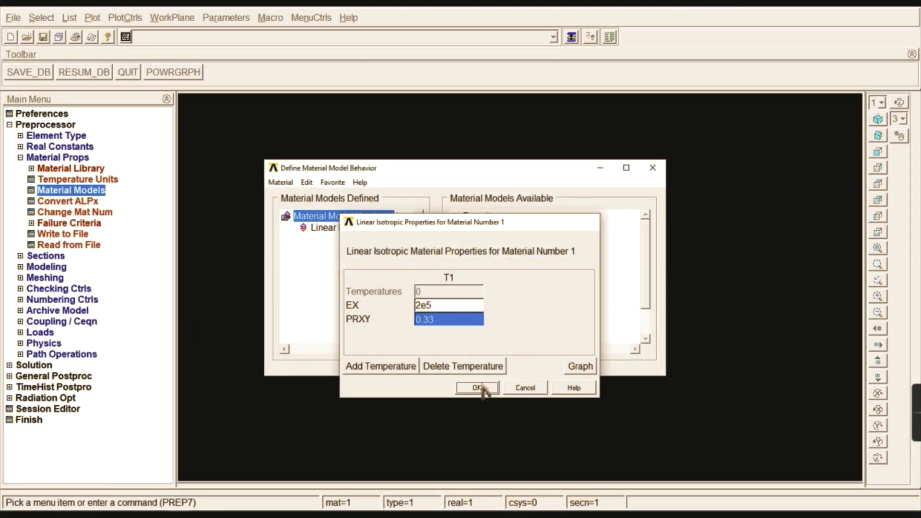
{"action": "left_click", "coordinate": [652, 168]}
{"action": "left_click", "coordinate": [47, 158]}
Create a rectangular area by two corners from WP X 0, WP Y 0 with width 250 and height 100
{"action": "left_click", "coordinate": [50, 180]}
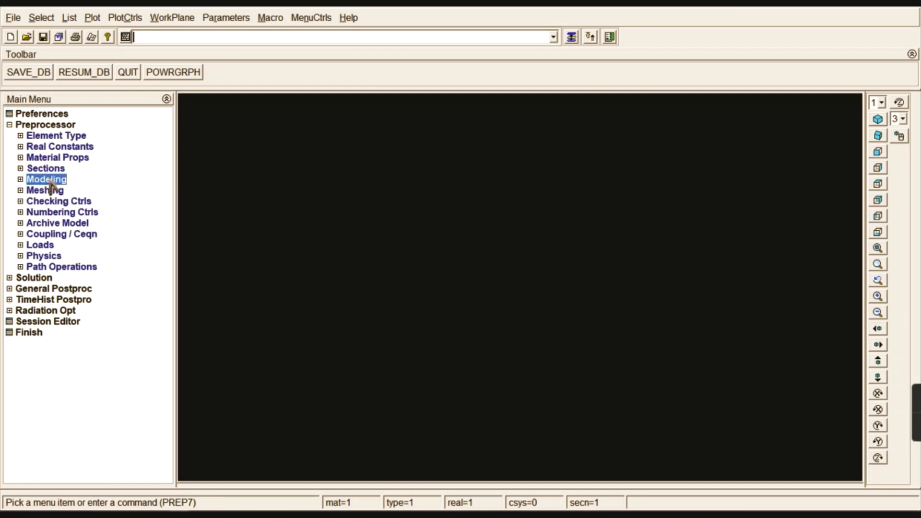
{"action": "left_click", "coordinate": [51, 192]}
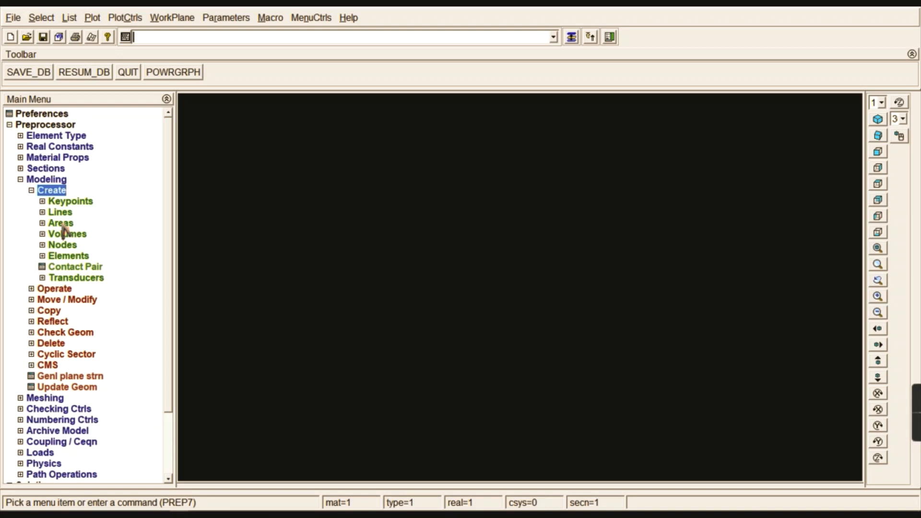
{"action": "left_click", "coordinate": [61, 223]}
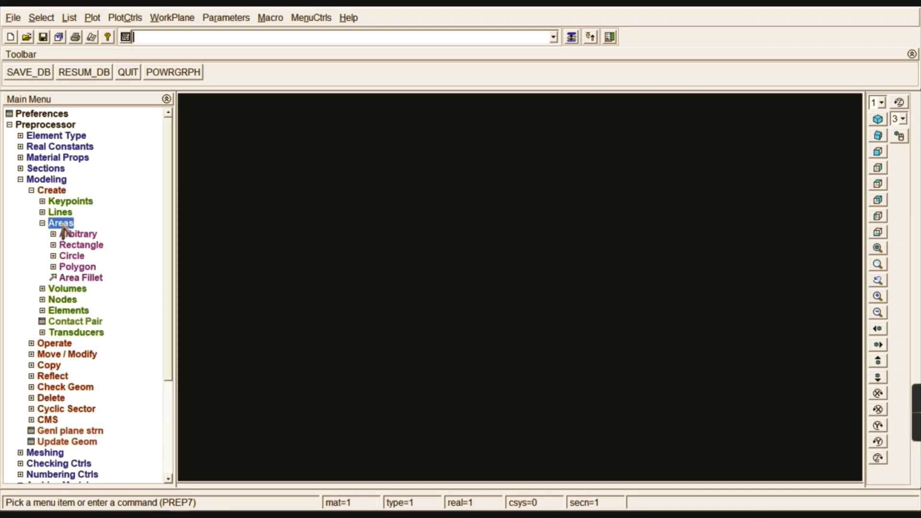
{"action": "left_click", "coordinate": [78, 246]}
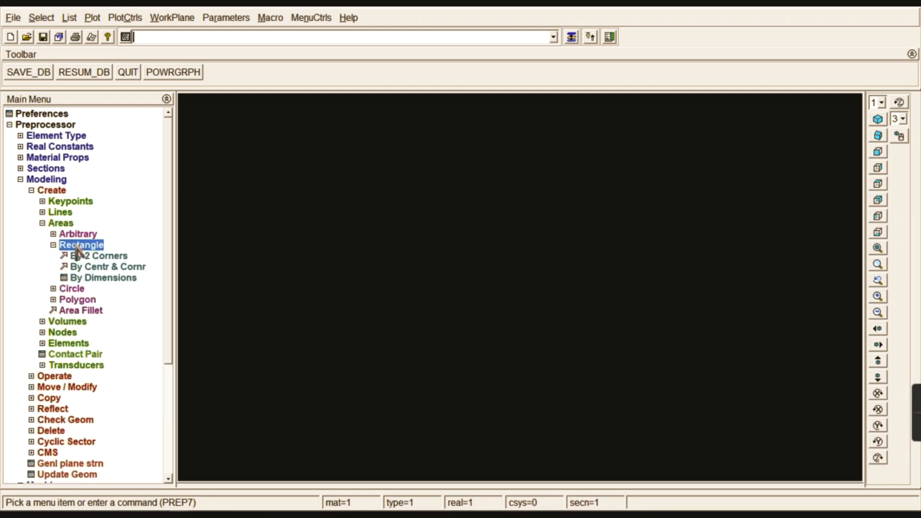
{"action": "left_click", "coordinate": [100, 257]}
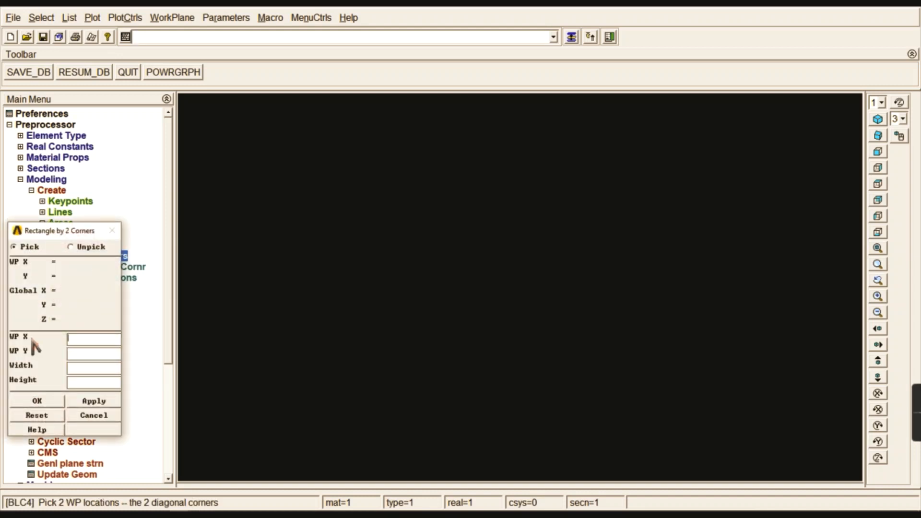
{"action": "left_click", "coordinate": [83, 340]}
{"action": "type", "text": "0"}
{"action": "left_click", "coordinate": [88, 355]}
{"action": "left_click", "coordinate": [87, 369]}
{"action": "type", "text": "250"}
{"action": "left_click", "coordinate": [98, 379]}
{"action": "type", "text": "1"}
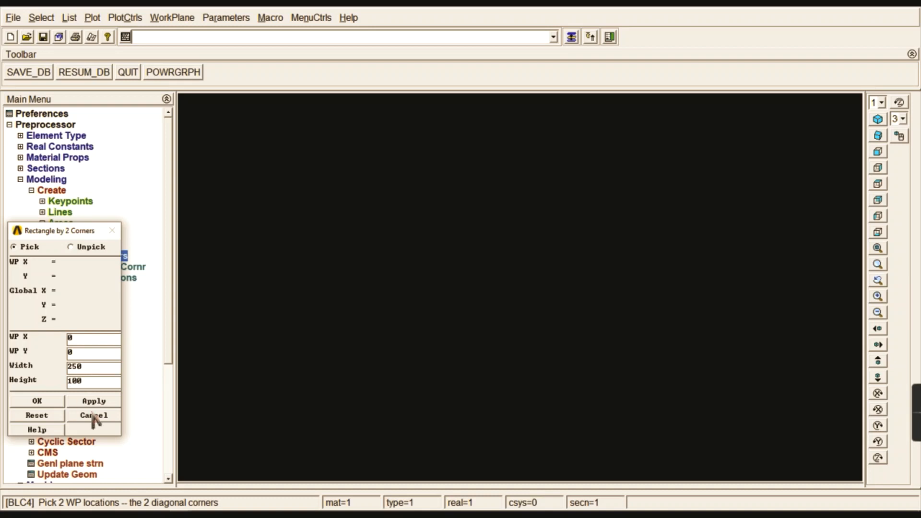
{"action": "left_click", "coordinate": [53, 402]}
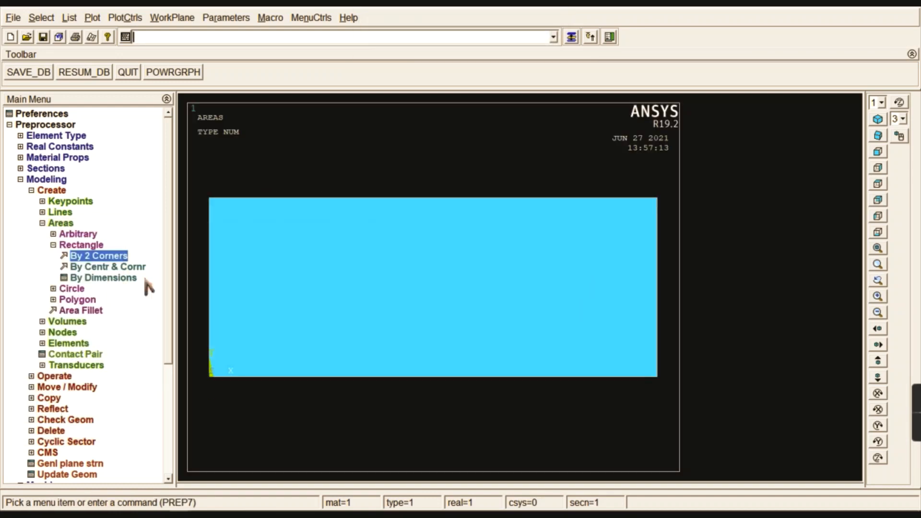
Create a solid circular area of radius 30 at the rectangle's centre, at WP X 125 and WP Y 50
{"action": "left_click", "coordinate": [81, 244]}
{"action": "left_click", "coordinate": [74, 256]}
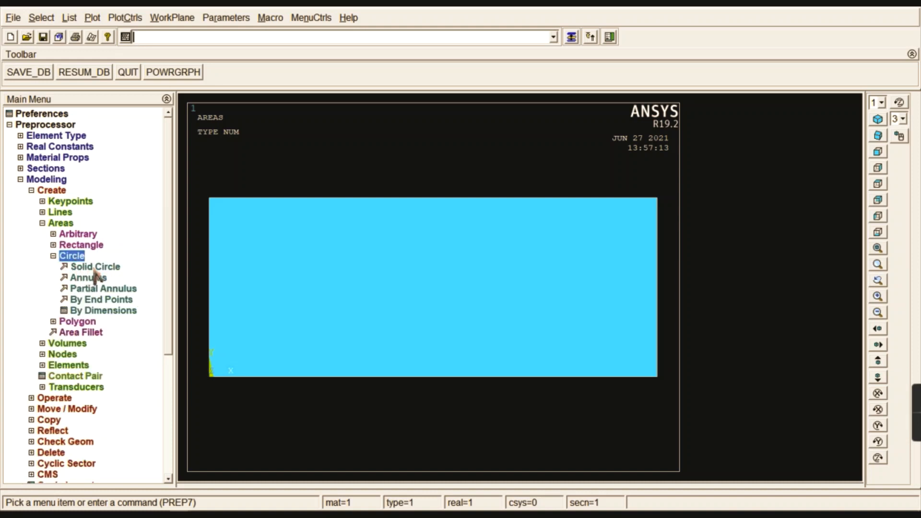
{"action": "left_click", "coordinate": [94, 267]}
{"action": "left_click", "coordinate": [82, 342]}
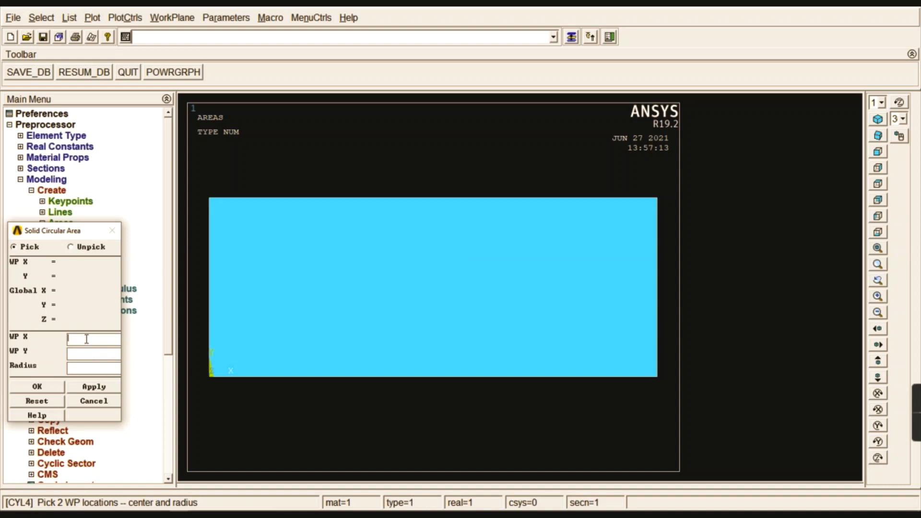
{"action": "type", "text": "12"}
{"action": "type", "text": "50"}
{"action": "type", "text": "30"}
{"action": "left_click", "coordinate": [88, 391]}
Create a solid circular area of radius 15 centred at WP X 50 and WP Y 50
{"action": "left_click", "coordinate": [92, 338]}
{"action": "type", "text": "50"}
{"action": "type", "text": "50"}
{"action": "type", "text": "15"}
{"action": "left_click", "coordinate": [95, 387]}
Create a solid circular area of radius 15 centred at WP X 200 and WP Y 50
{"action": "left_click", "coordinate": [97, 339]}
{"action": "type", "text": "2005"}
{"action": "left_click", "coordinate": [90, 372]}
{"action": "type", "text": "15"}
{"action": "left_click", "coordinate": [51, 386]}
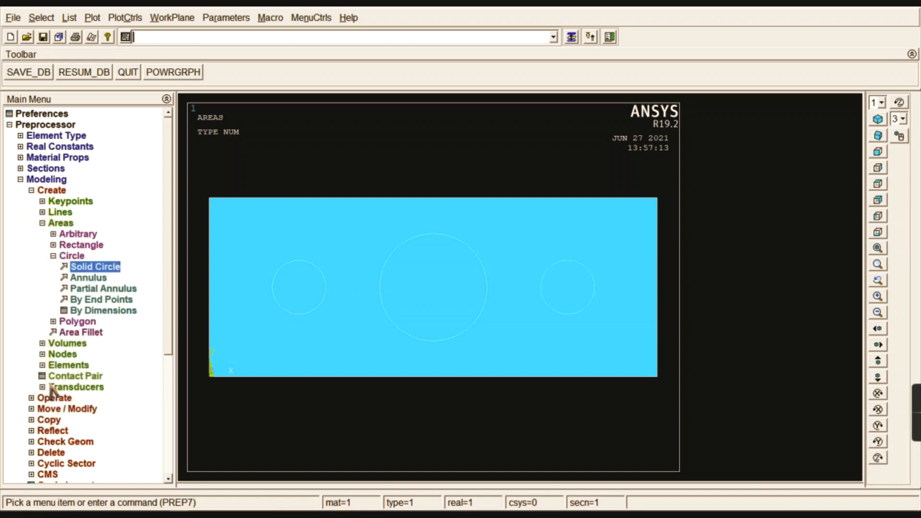
Subtract the three circular areas from the rectangular area with a Boolean operation to cut the holes in the plate
{"action": "left_click", "coordinate": [72, 256]}
{"action": "left_click", "coordinate": [62, 223]}
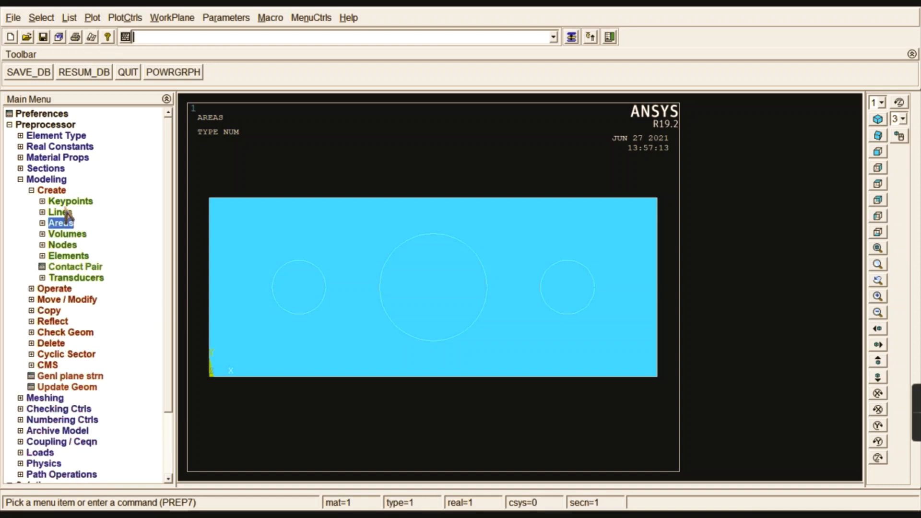
{"action": "left_click", "coordinate": [59, 191]}
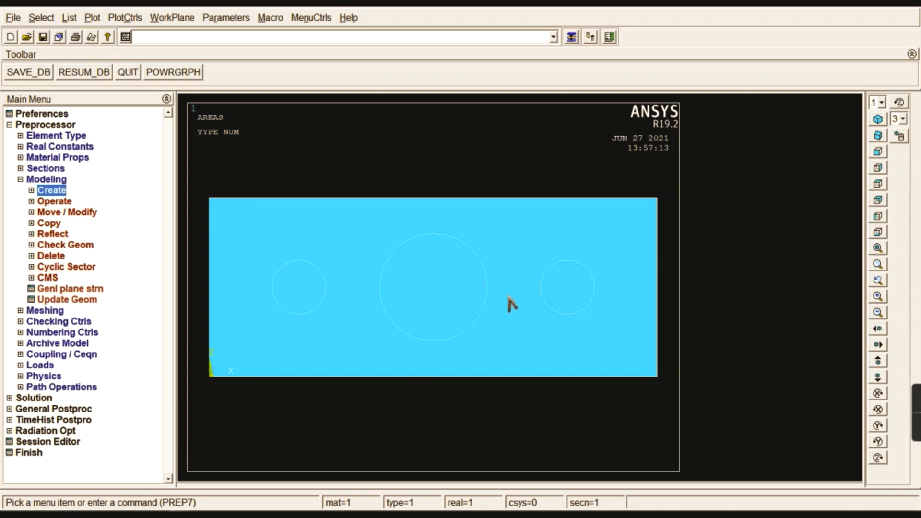
{"action": "left_click", "coordinate": [54, 201]}
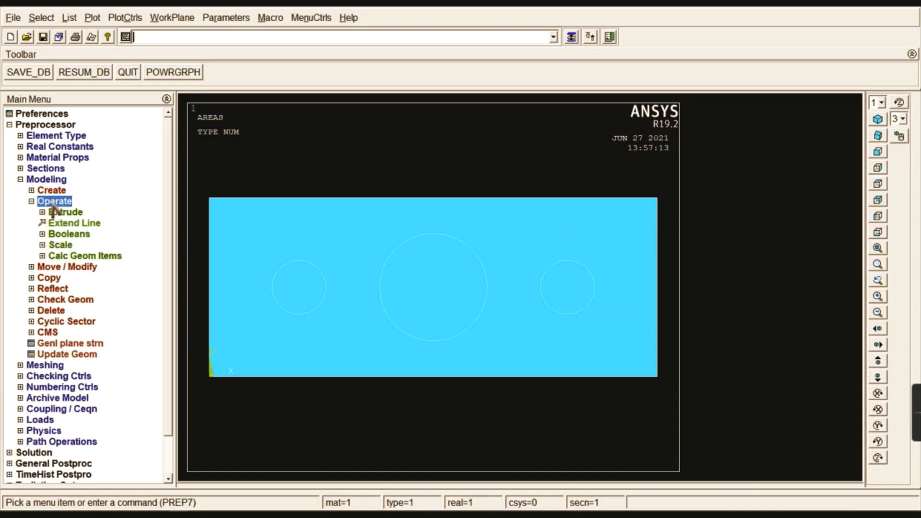
{"action": "left_click", "coordinate": [63, 236]}
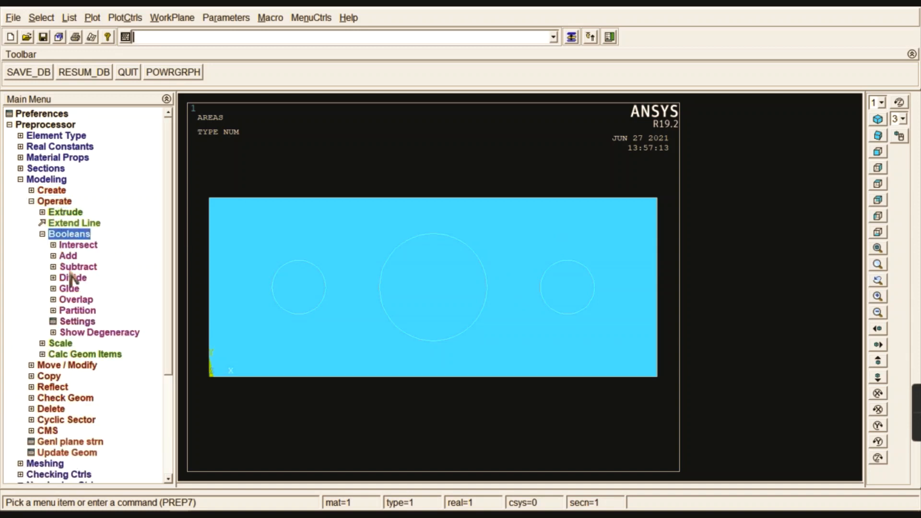
{"action": "left_click", "coordinate": [89, 267]}
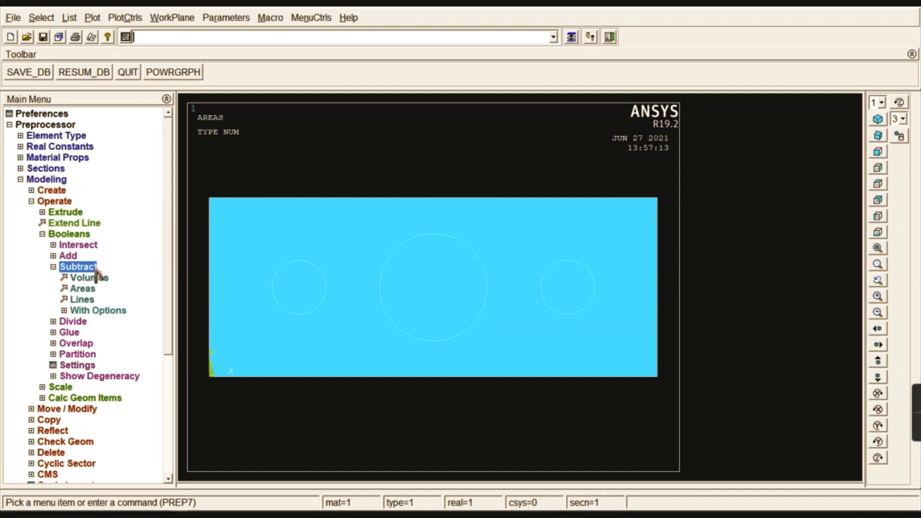
{"action": "left_click", "coordinate": [84, 289]}
{"action": "left_click", "coordinate": [445, 209]}
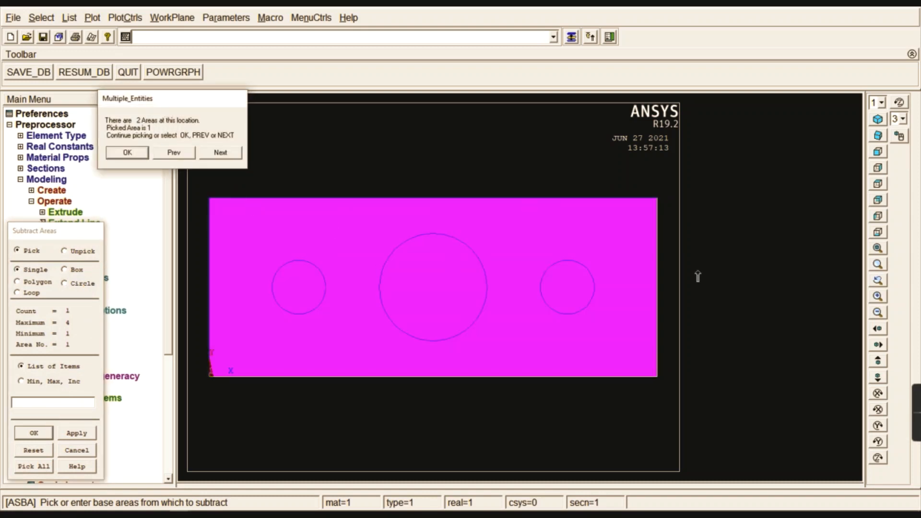
{"action": "left_click", "coordinate": [45, 434]}
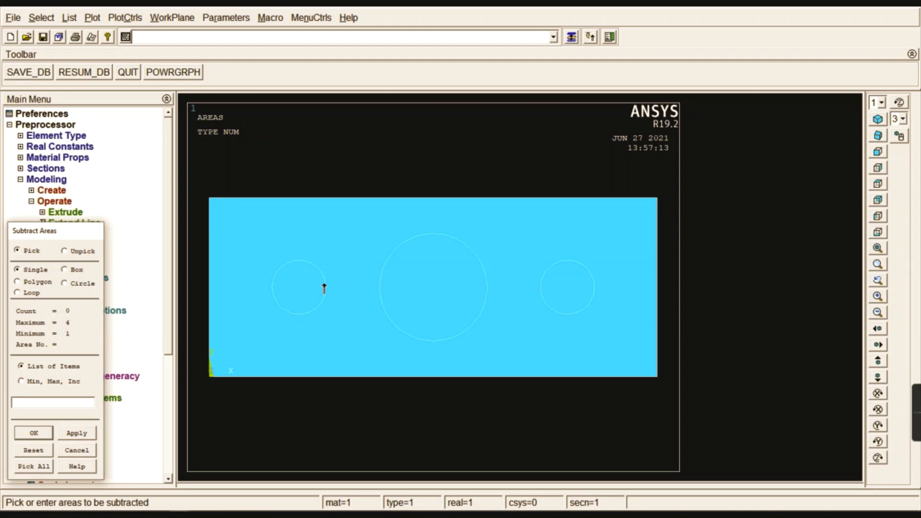
{"action": "left_click", "coordinate": [309, 288]}
{"action": "left_click", "coordinate": [461, 285]}
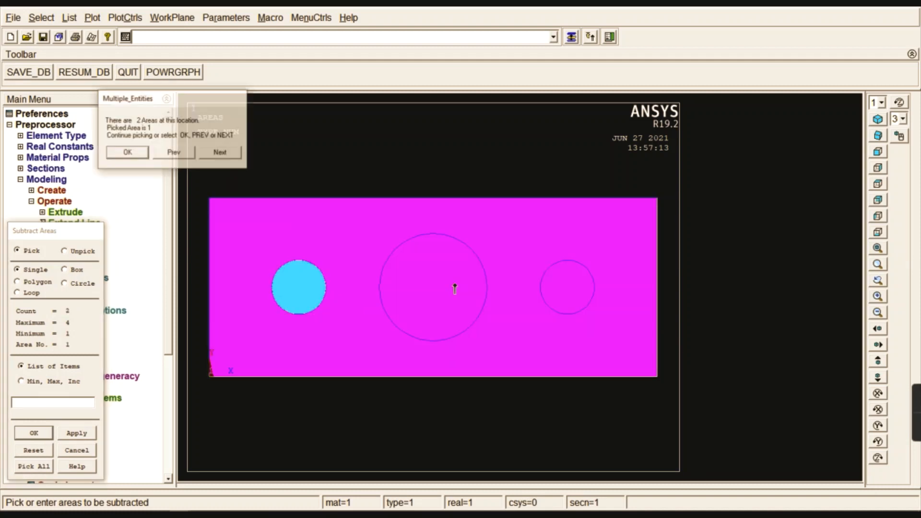
{"action": "left_click", "coordinate": [219, 153]}
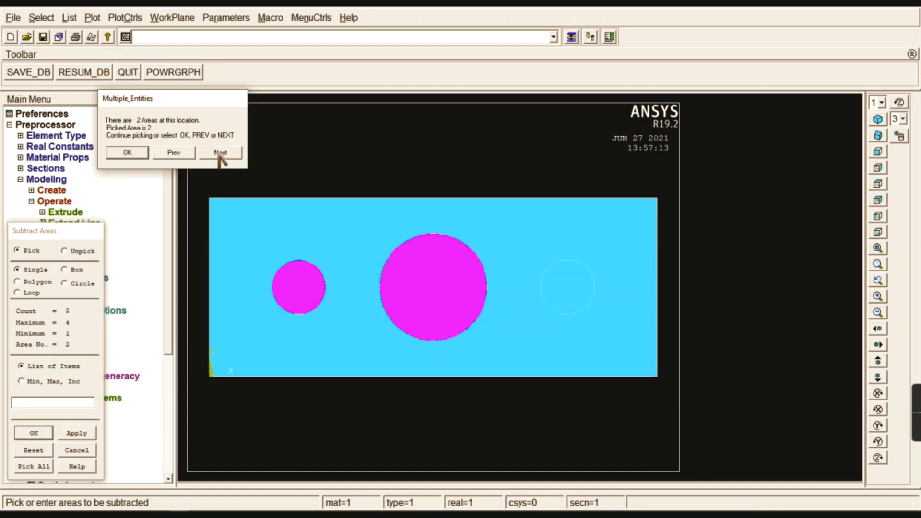
{"action": "left_click", "coordinate": [568, 292]}
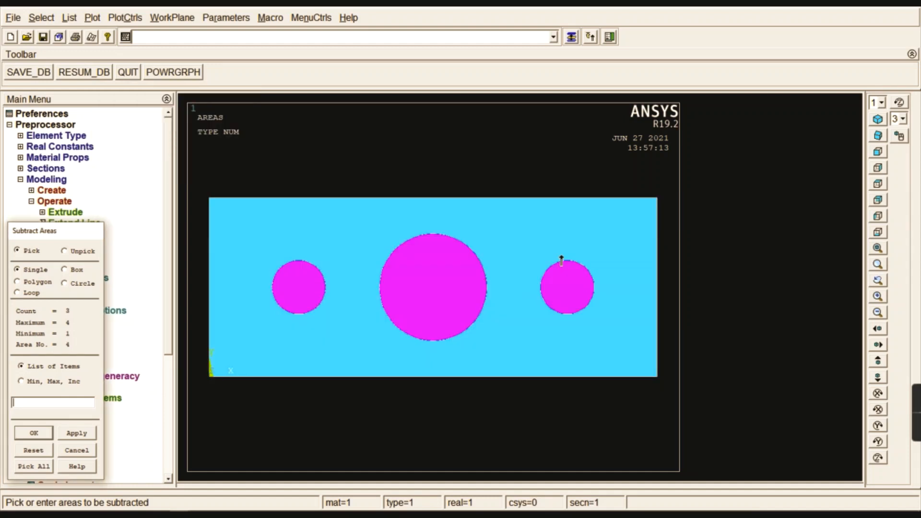
{"action": "left_click", "coordinate": [43, 433]}
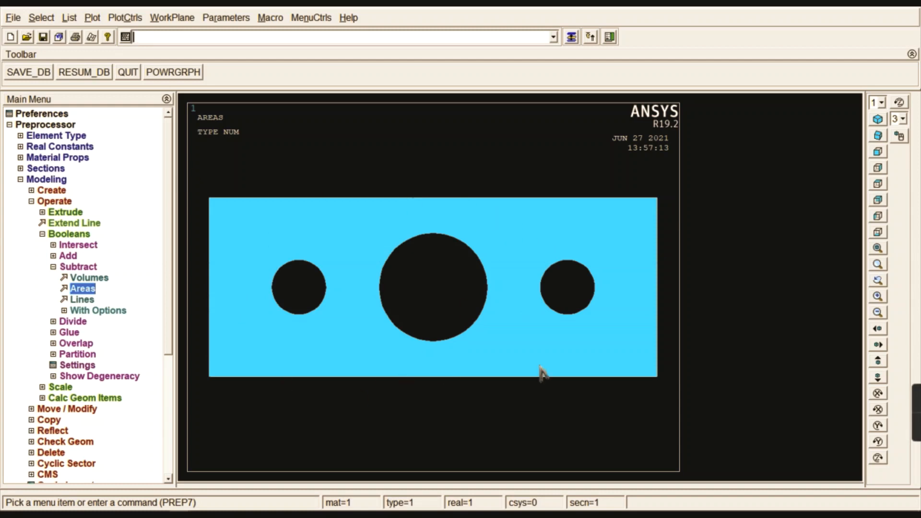
Set the manual element edge length to 5 on all selected areas
{"action": "left_click", "coordinate": [76, 267]}
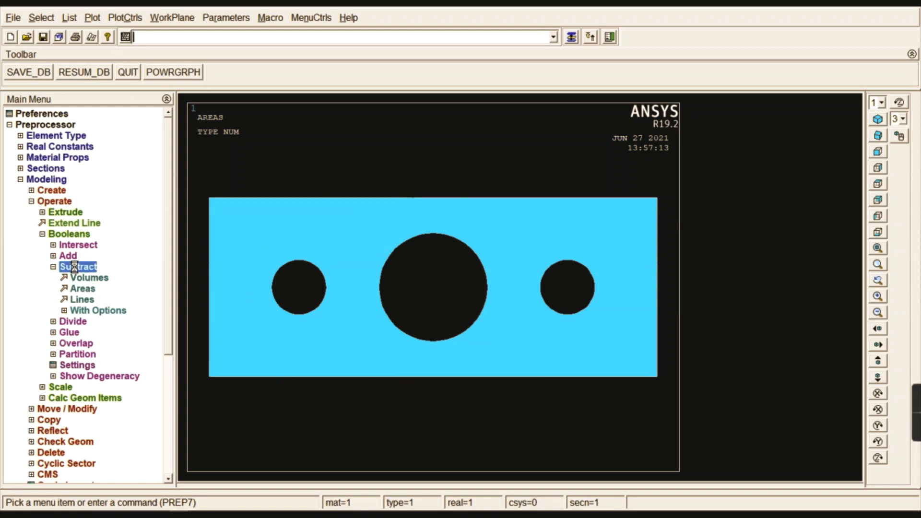
{"action": "left_click", "coordinate": [72, 234]}
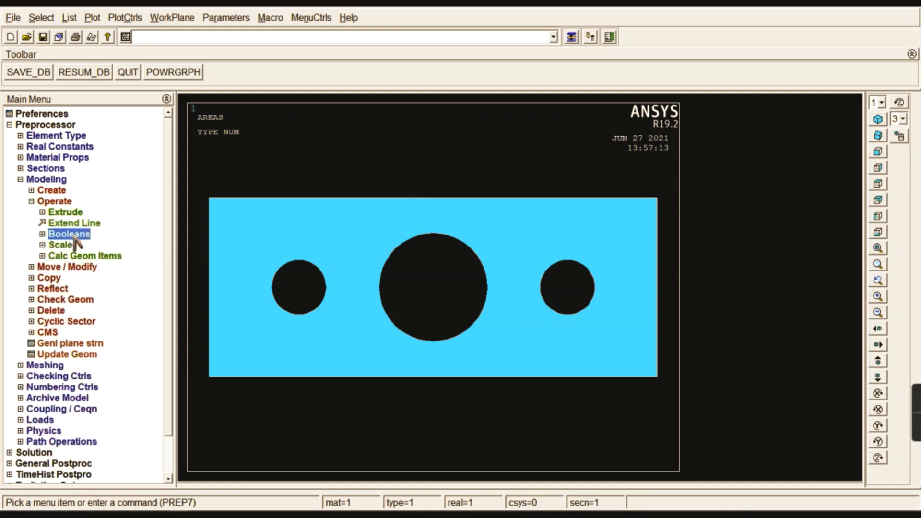
{"action": "left_click", "coordinate": [55, 201]}
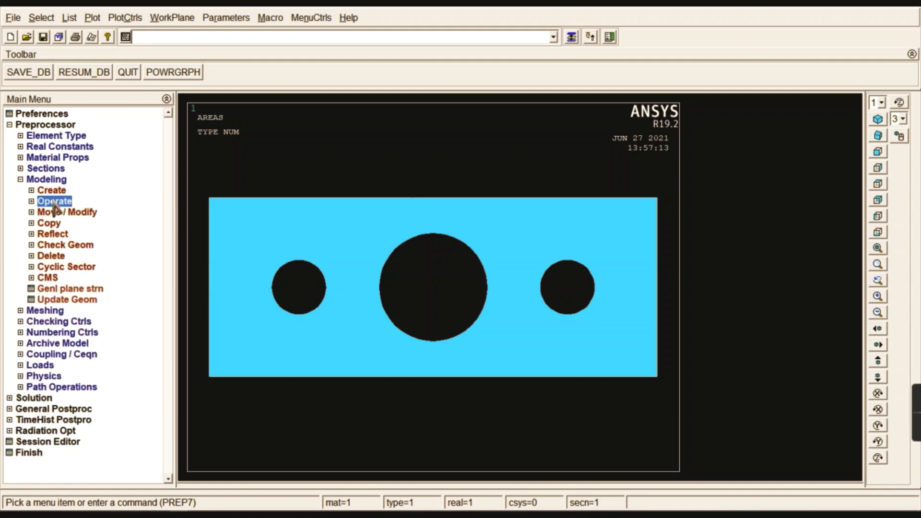
{"action": "left_click", "coordinate": [50, 179]}
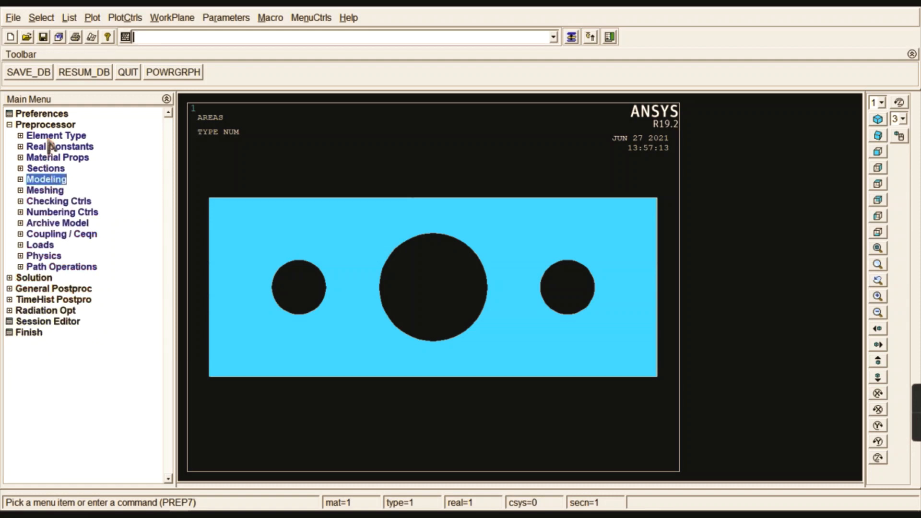
{"action": "left_click", "coordinate": [45, 191]}
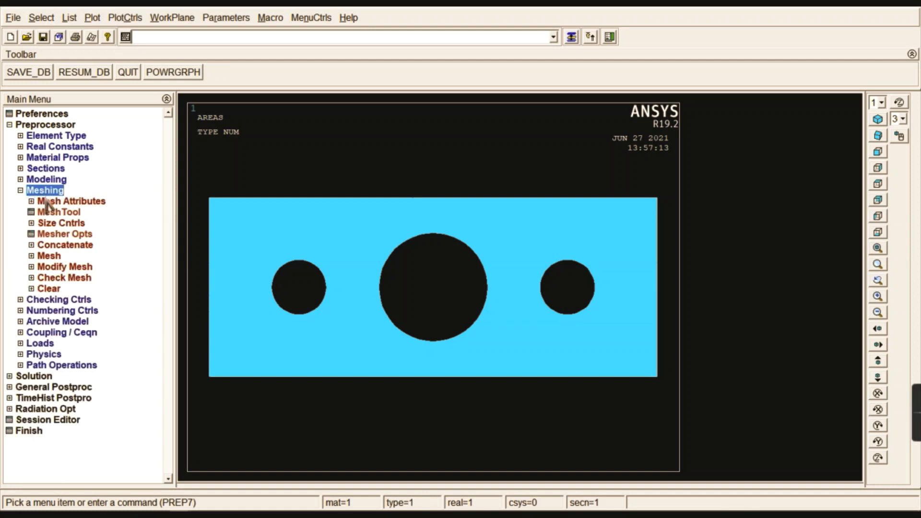
{"action": "left_click", "coordinate": [59, 223]}
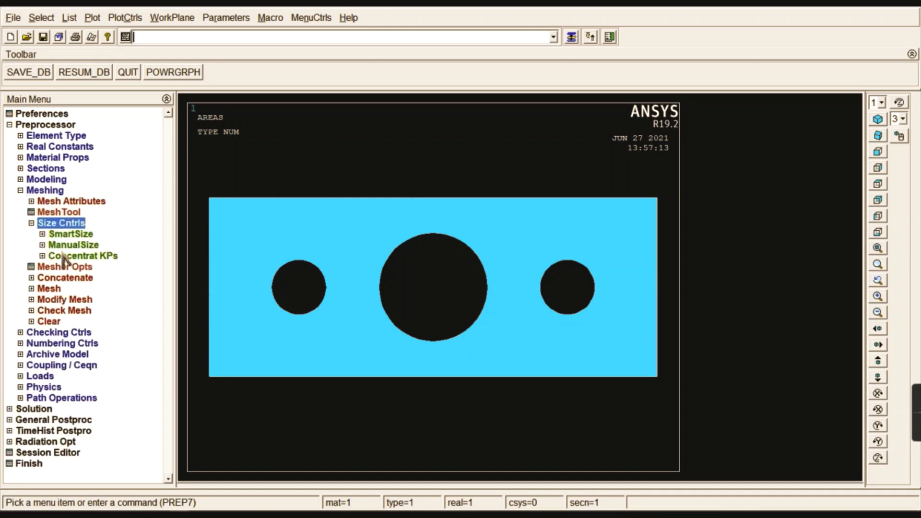
{"action": "left_click", "coordinate": [63, 246]}
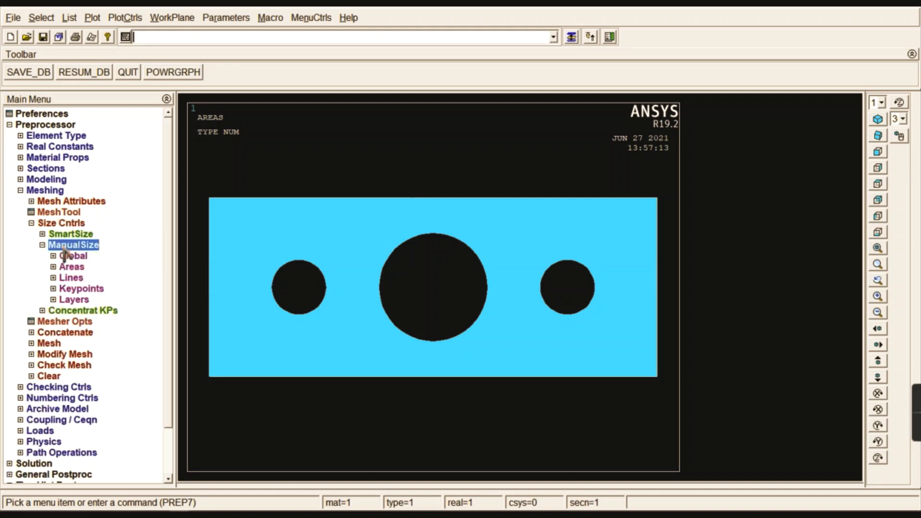
{"action": "left_click", "coordinate": [70, 267]}
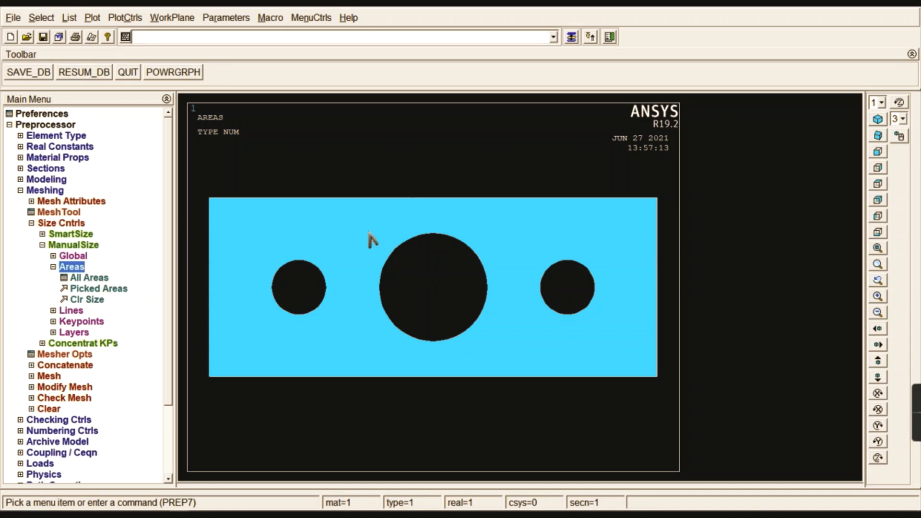
{"action": "left_click", "coordinate": [95, 278]}
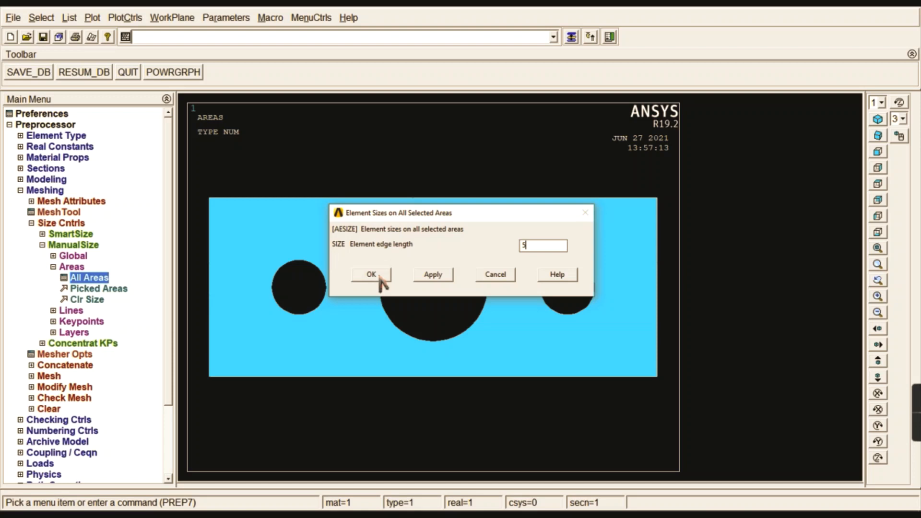
{"action": "left_click", "coordinate": [379, 276]}
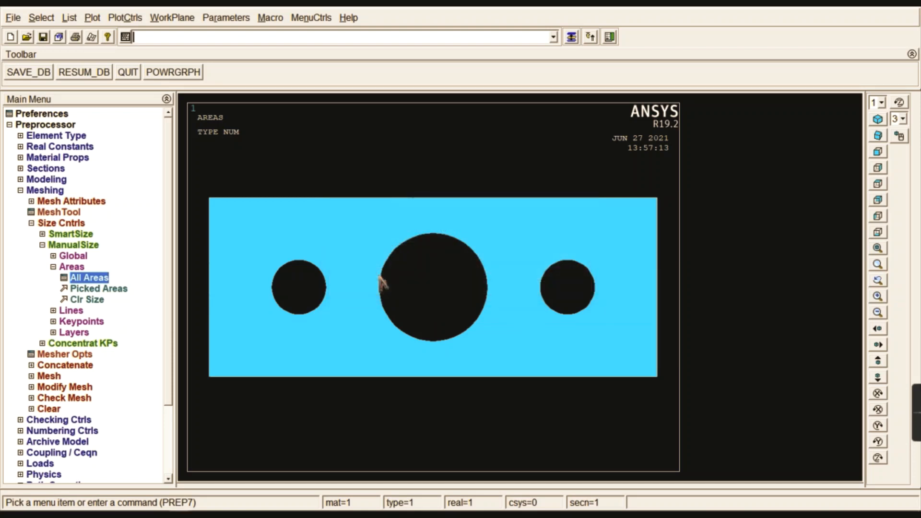
Generate a free area mesh on the entire plate
{"action": "left_click", "coordinate": [71, 265]}
{"action": "left_click", "coordinate": [72, 244]}
{"action": "left_click", "coordinate": [61, 223]}
{"action": "left_click", "coordinate": [51, 256]}
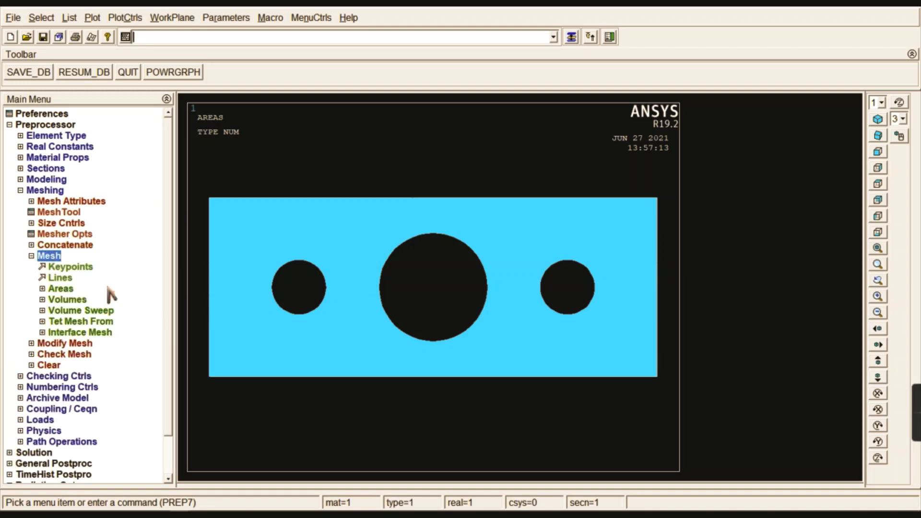
{"action": "left_click", "coordinate": [61, 288]}
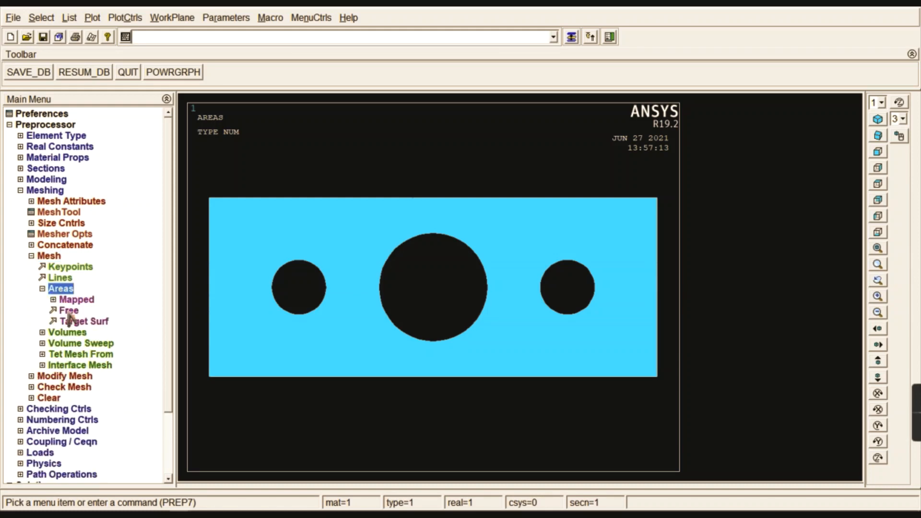
{"action": "left_click", "coordinate": [67, 312]}
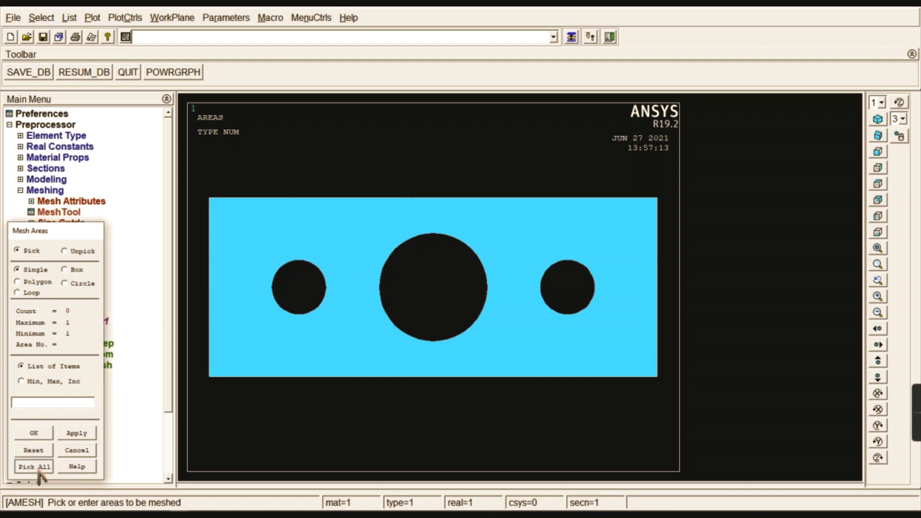
{"action": "left_click", "coordinate": [37, 466]}
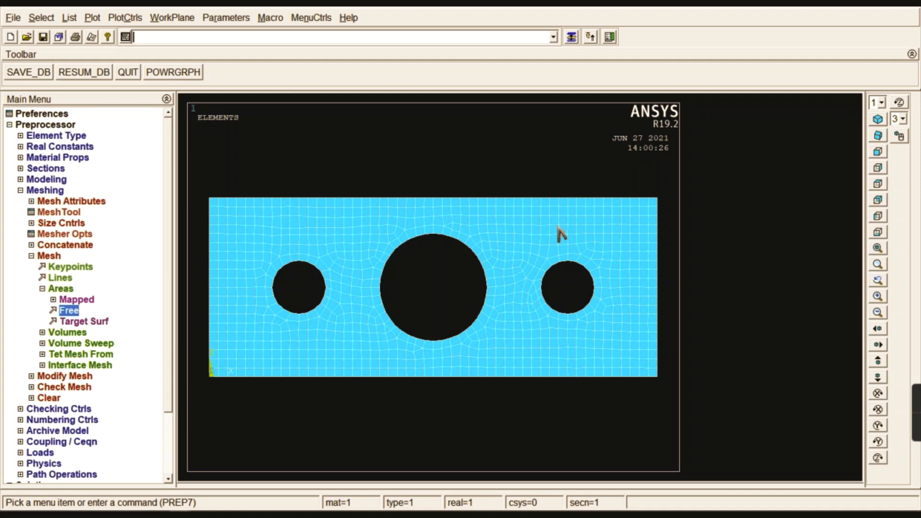
Apply a structural displacement constraint of All DOF as a constant value on the plate's left edge line
{"action": "left_click", "coordinate": [54, 288]}
{"action": "left_click", "coordinate": [50, 256]}
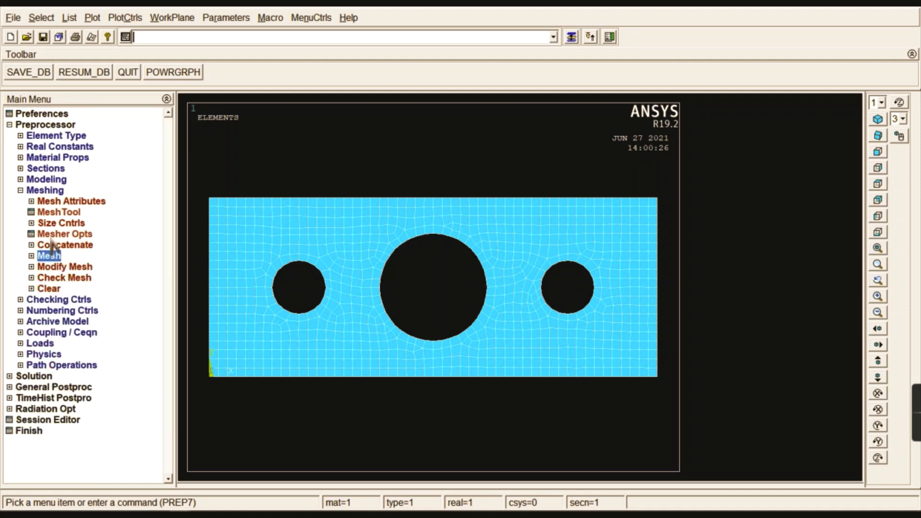
{"action": "left_click", "coordinate": [45, 190]}
{"action": "left_click", "coordinate": [40, 125]}
{"action": "left_click", "coordinate": [37, 137]}
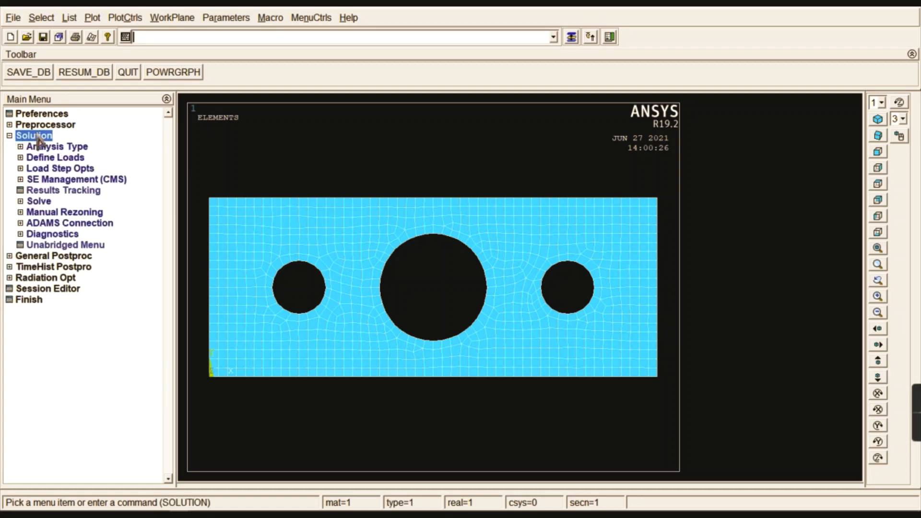
{"action": "left_click", "coordinate": [53, 158]}
{"action": "left_click", "coordinate": [50, 180]}
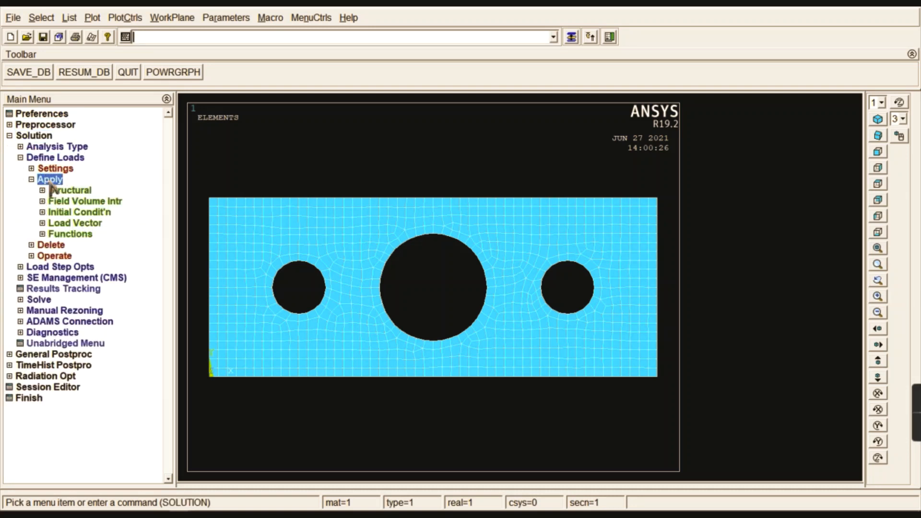
{"action": "left_click", "coordinate": [69, 190]}
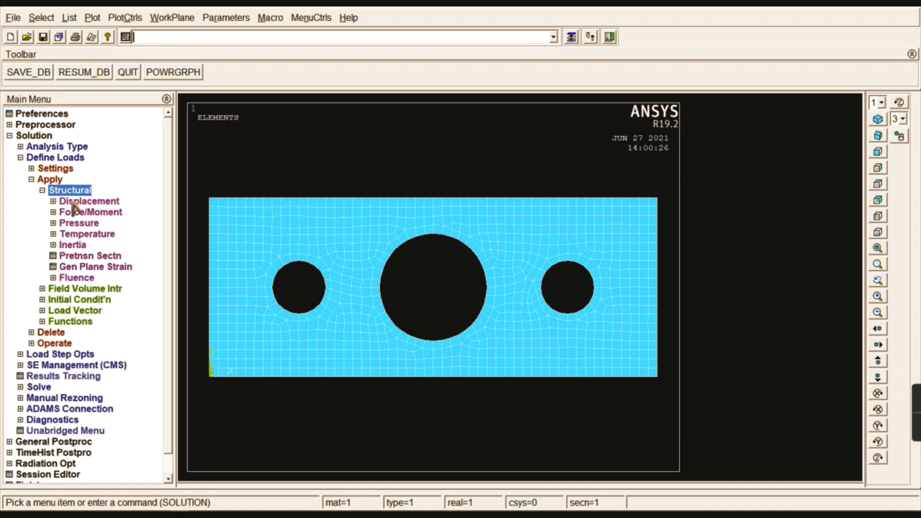
{"action": "left_click", "coordinate": [77, 201]}
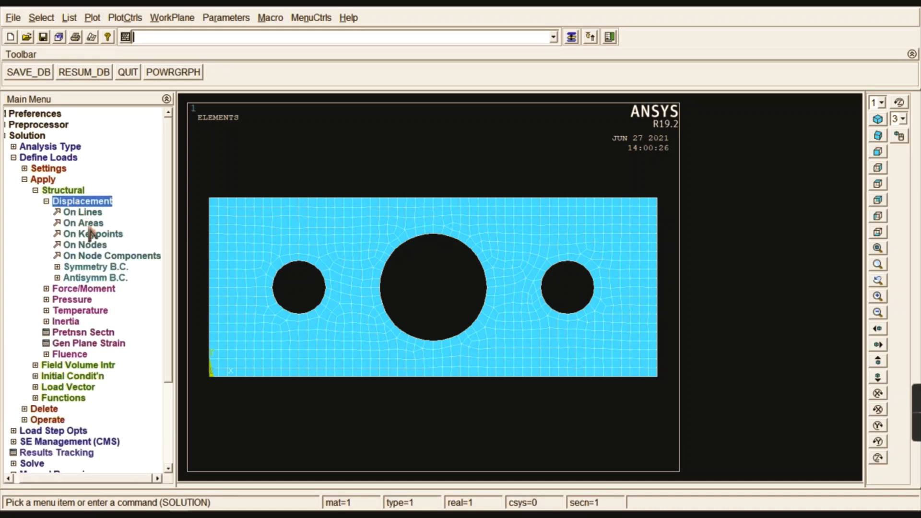
{"action": "left_click", "coordinate": [82, 211]}
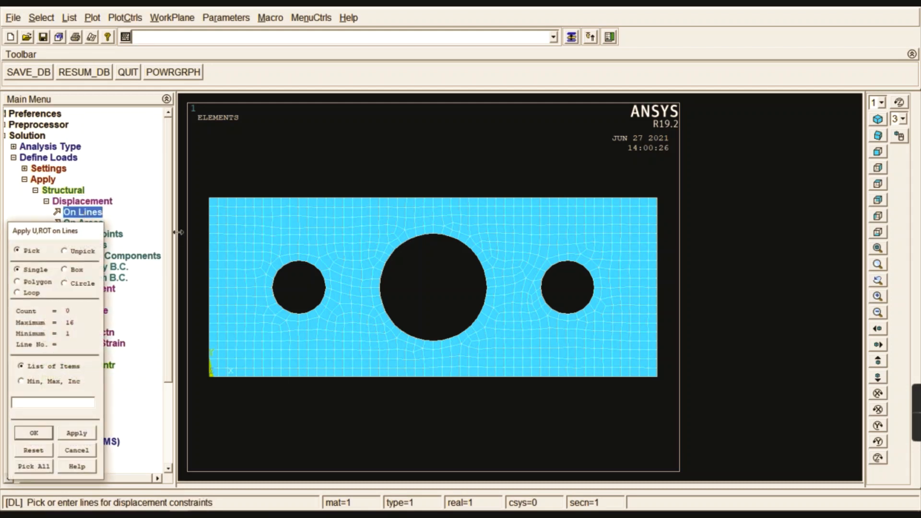
{"action": "left_click", "coordinate": [37, 434]}
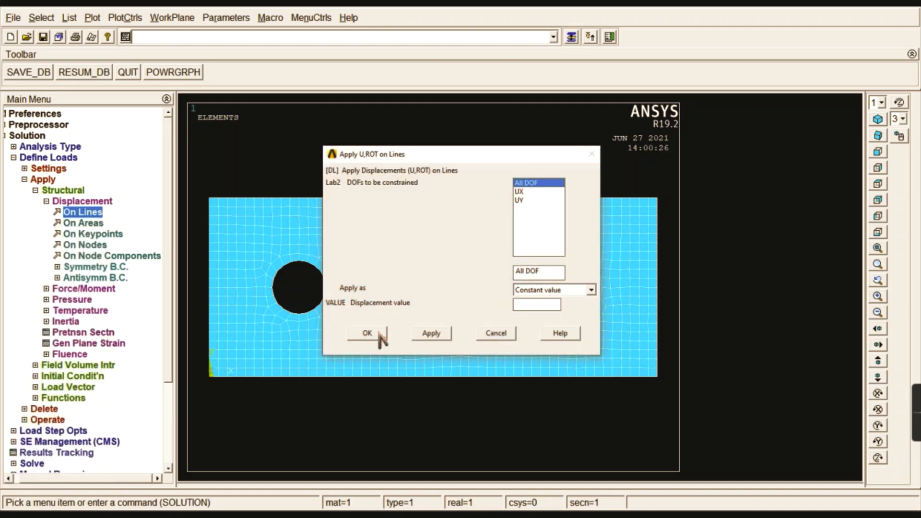
{"action": "left_click", "coordinate": [368, 332]}
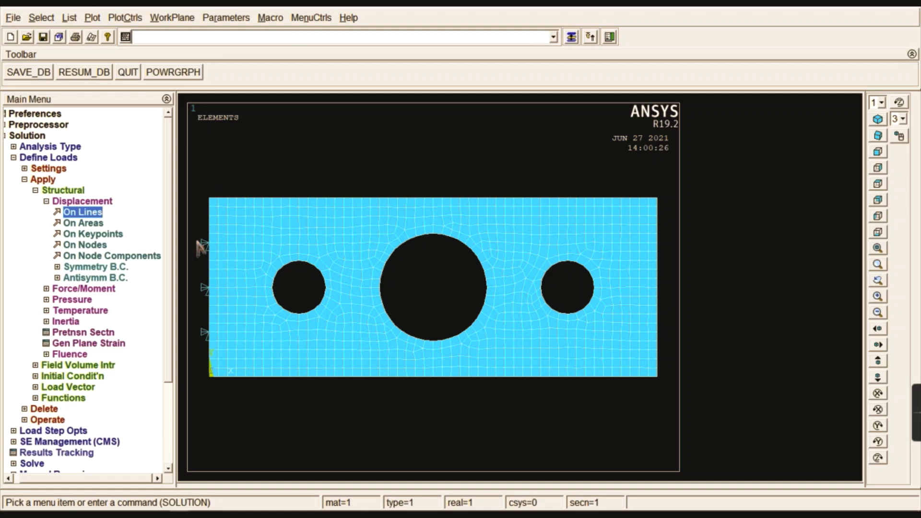
Apply a constant structural pressure of -10 on the plate's right edge line
{"action": "left_click", "coordinate": [82, 202]}
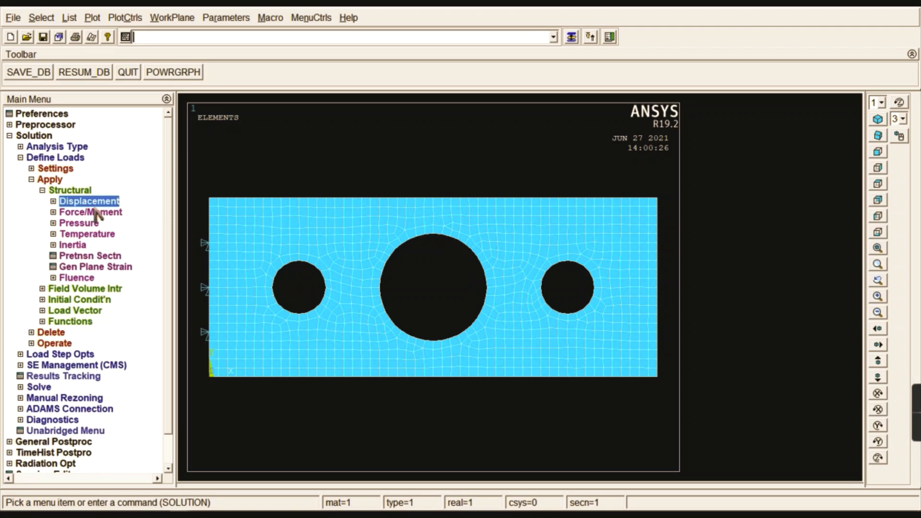
{"action": "left_click", "coordinate": [83, 222]}
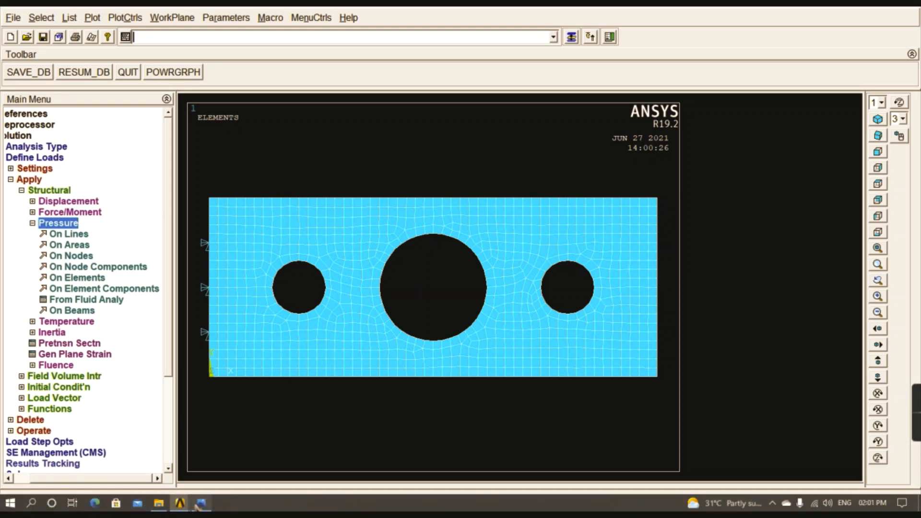
{"action": "left_click", "coordinate": [201, 503]}
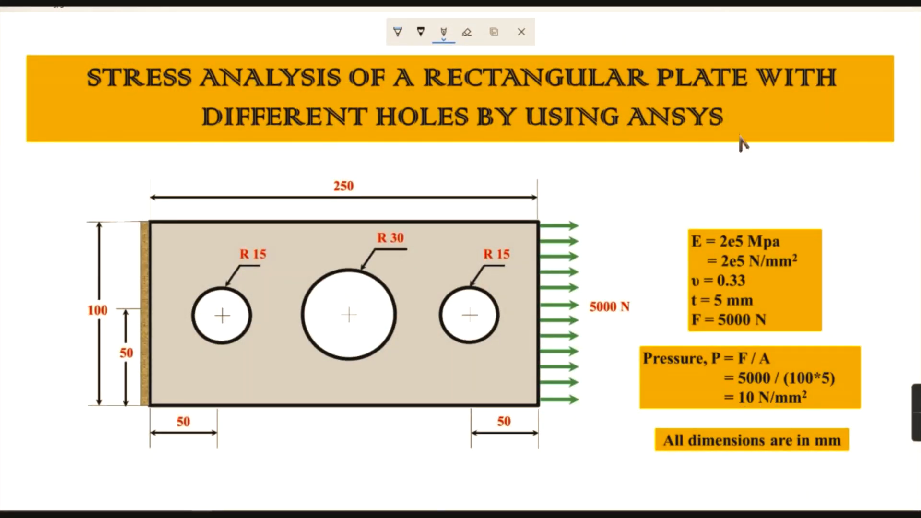
{"action": "left_click", "coordinate": [854, 9]}
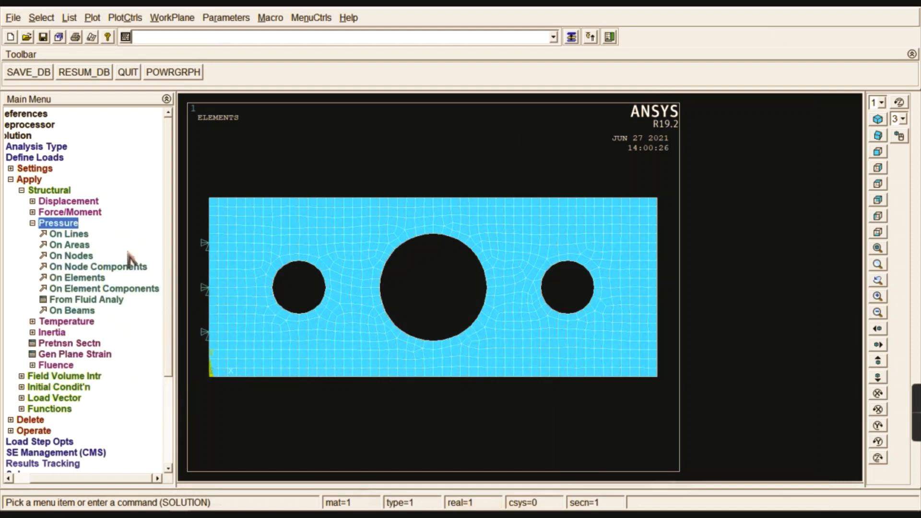
{"action": "left_click", "coordinate": [76, 234]}
{"action": "left_click", "coordinate": [657, 243]}
{"action": "left_click", "coordinate": [33, 433]}
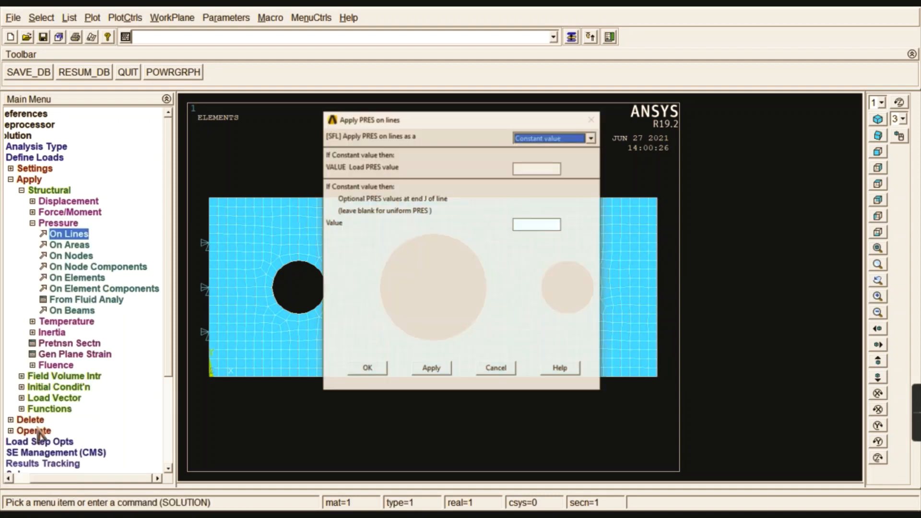
{"action": "left_click", "coordinate": [557, 170]}
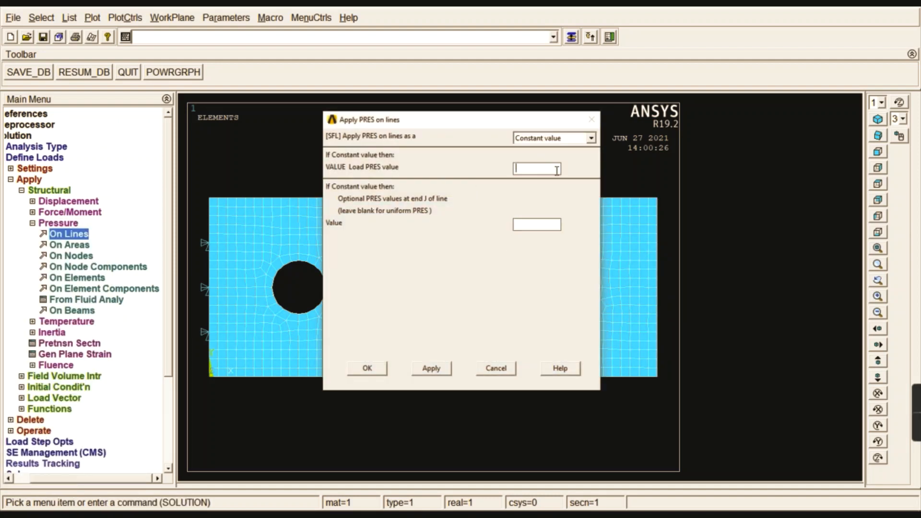
{"action": "type", "text": "-1"}
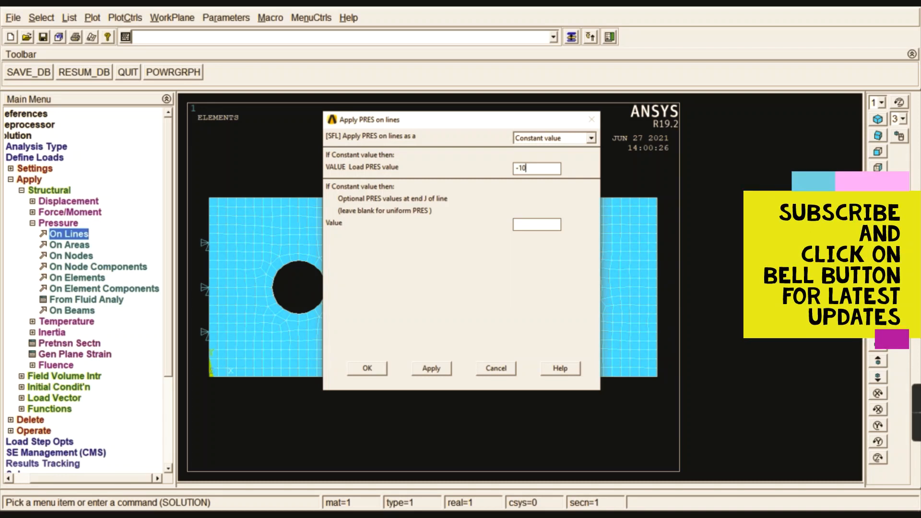
{"action": "type", "text": "0"}
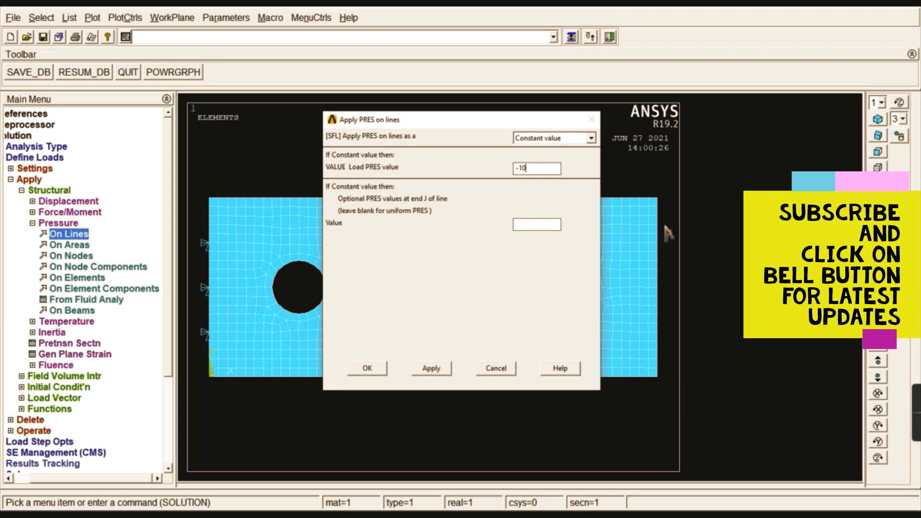
{"action": "left_click", "coordinate": [520, 168]}
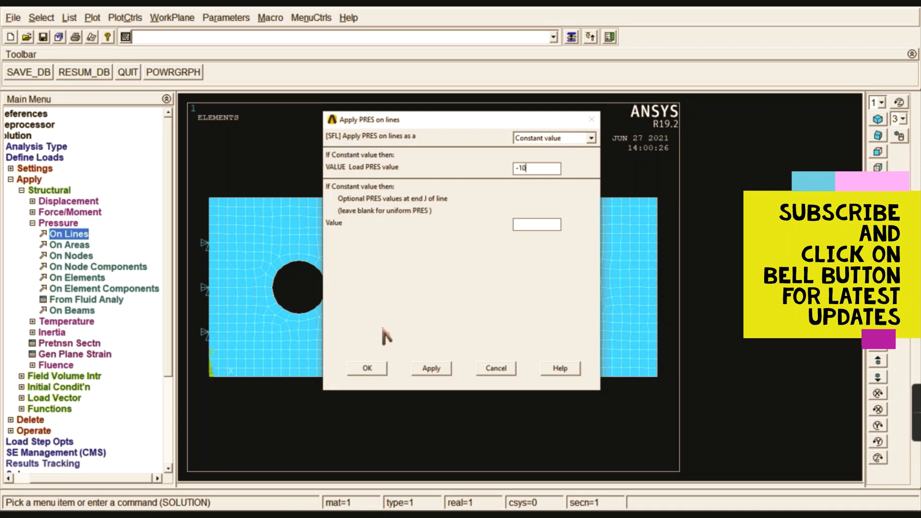
{"action": "left_click", "coordinate": [367, 368]}
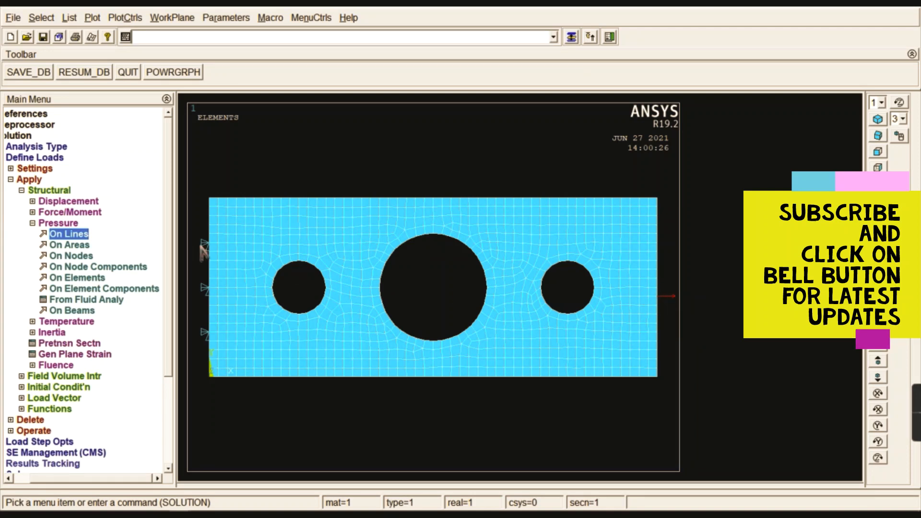
Solve the current load step and dismiss the solution messages
{"action": "left_click", "coordinate": [58, 223]}
{"action": "left_click", "coordinate": [60, 190]}
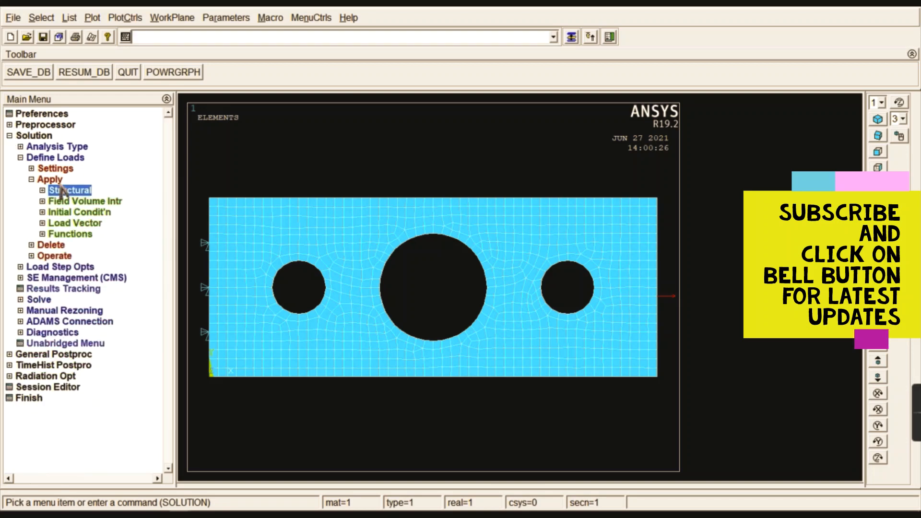
{"action": "left_click", "coordinate": [50, 180]}
{"action": "left_click", "coordinate": [55, 157]}
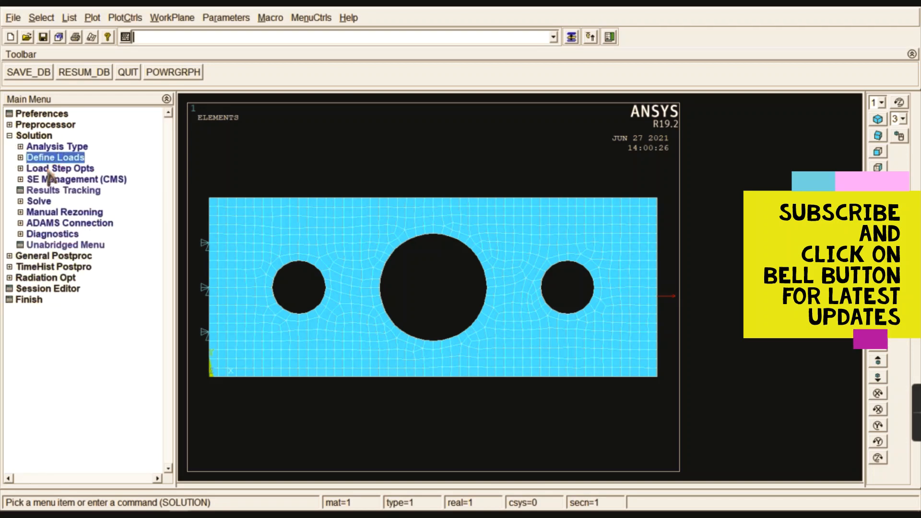
{"action": "left_click", "coordinate": [40, 201]}
{"action": "left_click", "coordinate": [57, 212]}
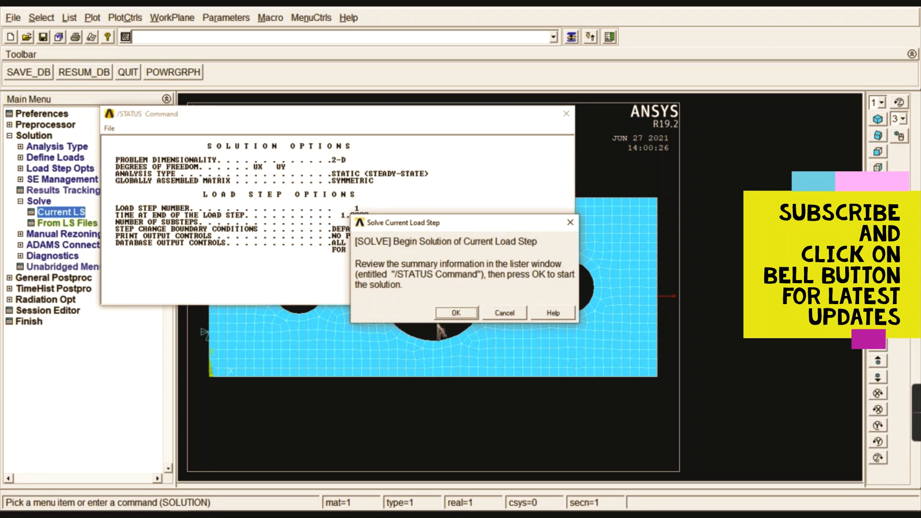
{"action": "left_click", "coordinate": [456, 313]}
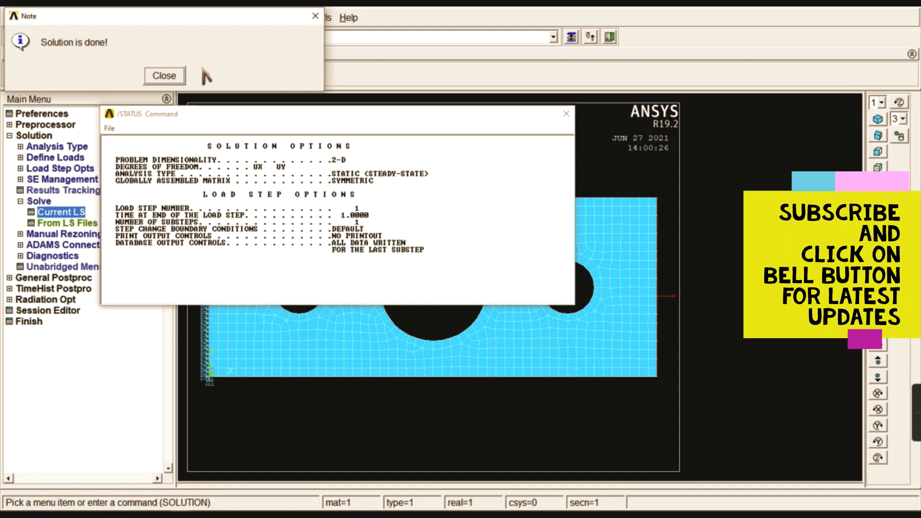
{"action": "left_click", "coordinate": [165, 75]}
{"action": "left_click", "coordinate": [566, 113]}
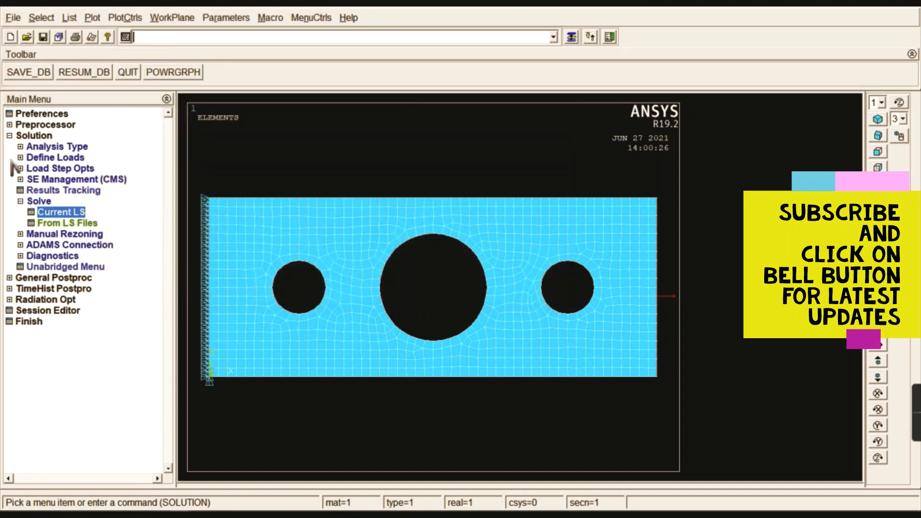
Plot the deformed shape of the plate together with the undeformed mesh
{"action": "left_click", "coordinate": [37, 202]}
{"action": "left_click", "coordinate": [37, 136]}
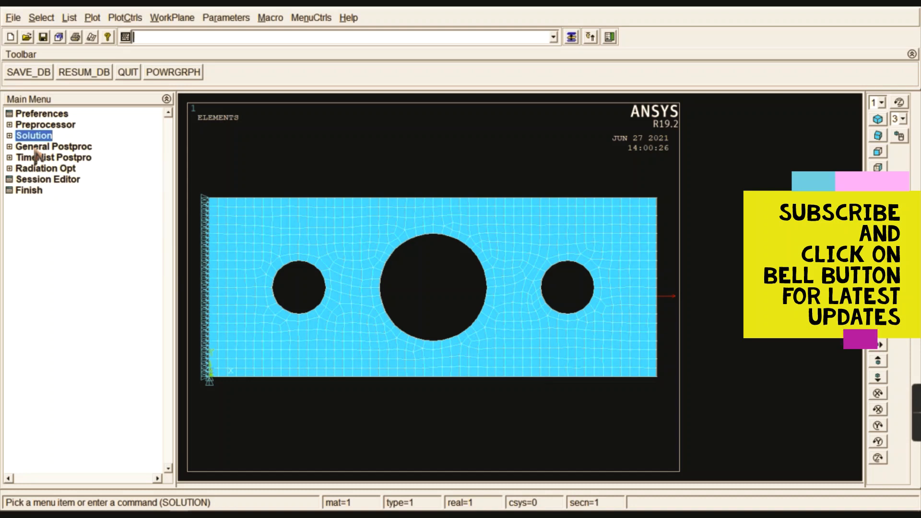
{"action": "left_click", "coordinate": [45, 148]}
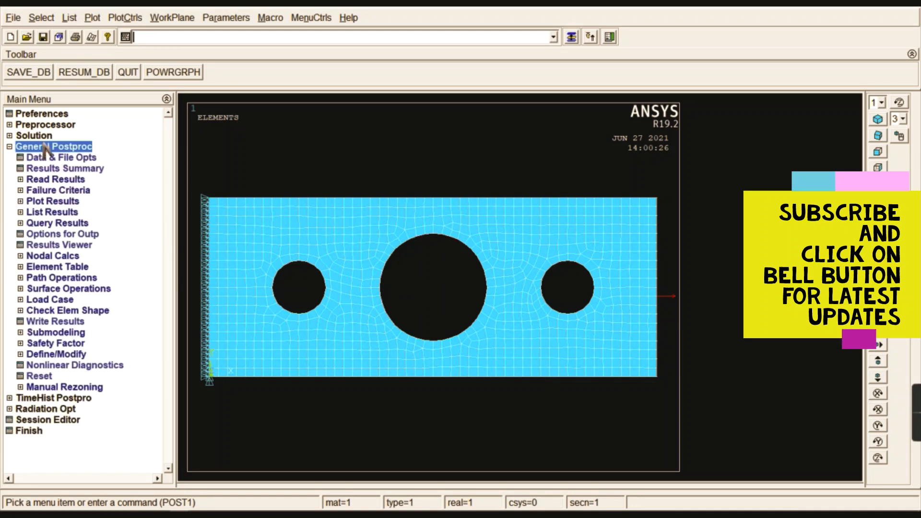
{"action": "left_click", "coordinate": [47, 202]}
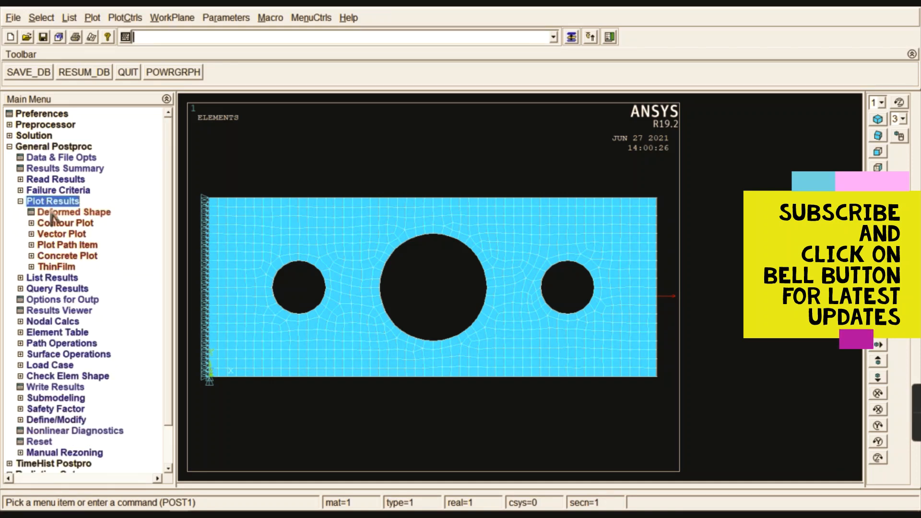
{"action": "left_click", "coordinate": [55, 212]}
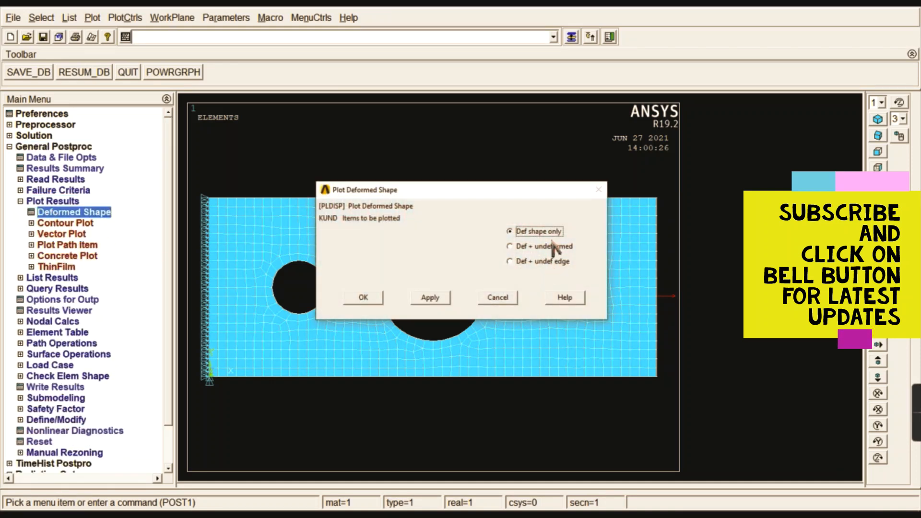
{"action": "left_click", "coordinate": [552, 247]}
{"action": "left_click", "coordinate": [363, 297]}
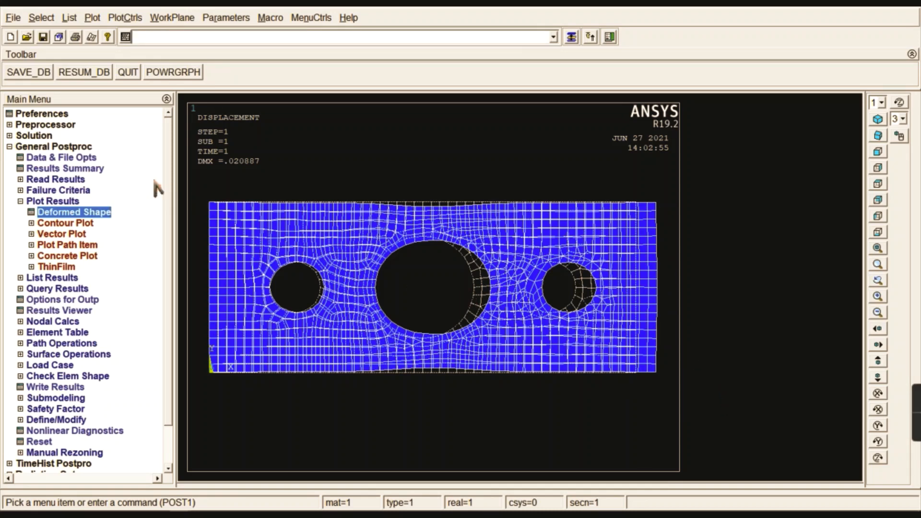
Plot the nodal solution contour of the displacement vector sum on the plate
{"action": "left_click", "coordinate": [50, 223]}
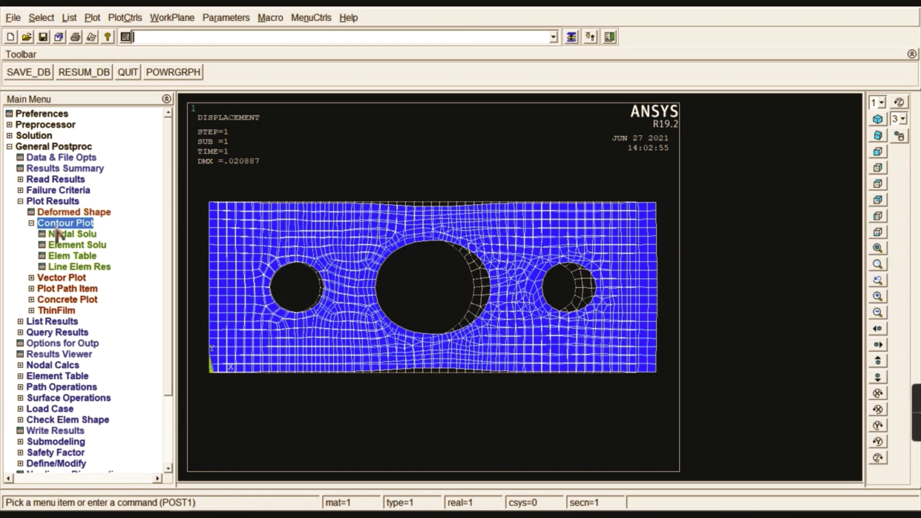
{"action": "left_click", "coordinate": [72, 235]}
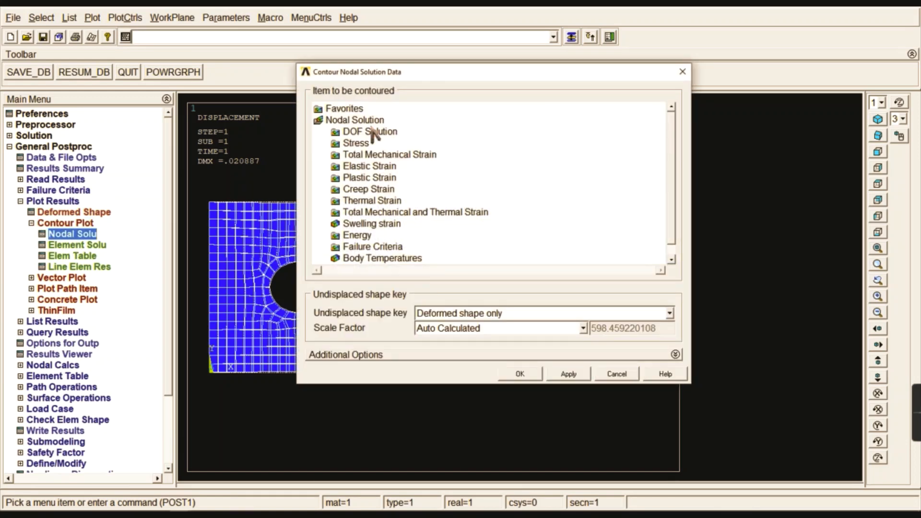
{"action": "left_click", "coordinate": [363, 133]}
{"action": "left_click", "coordinate": [400, 166]}
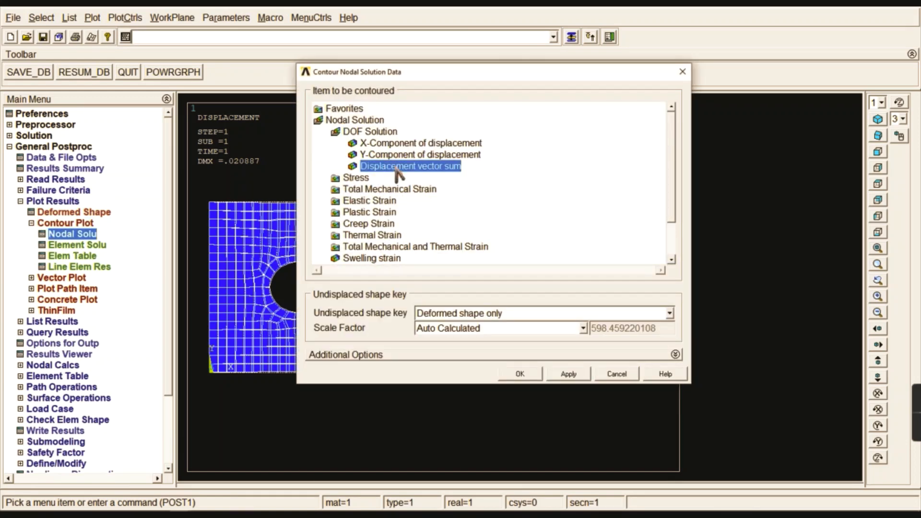
{"action": "left_click", "coordinate": [521, 373]}
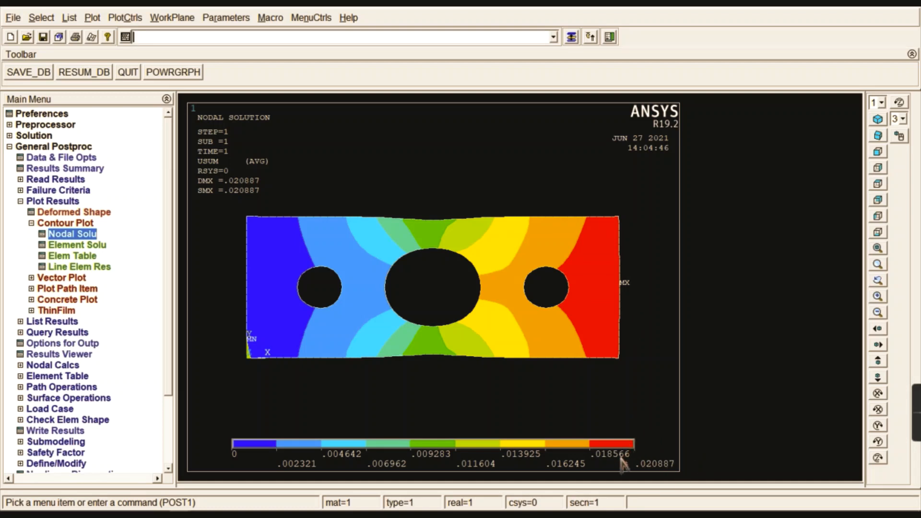
Plot the nodal solution contour of von Mises stress on the plate
{"action": "left_click", "coordinate": [71, 234]}
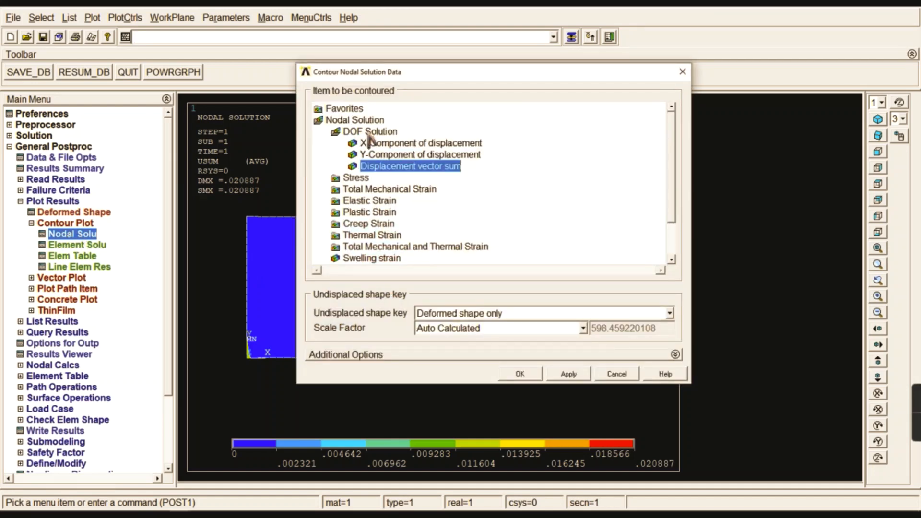
{"action": "left_click", "coordinate": [369, 132]}
{"action": "left_click", "coordinate": [357, 142]}
{"action": "left_click_drag", "start_coordinate": [667, 149], "coordinate": [674, 165]}
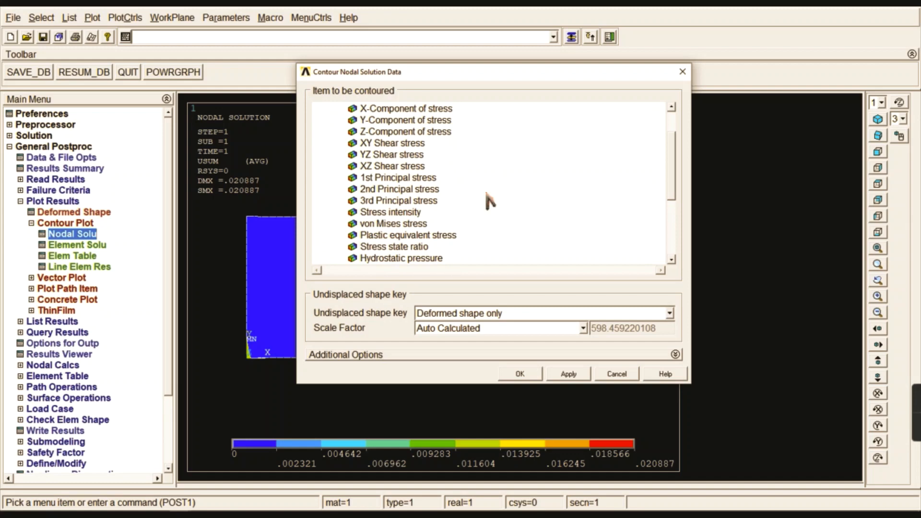
{"action": "left_click", "coordinate": [391, 223]}
{"action": "left_click", "coordinate": [517, 373]}
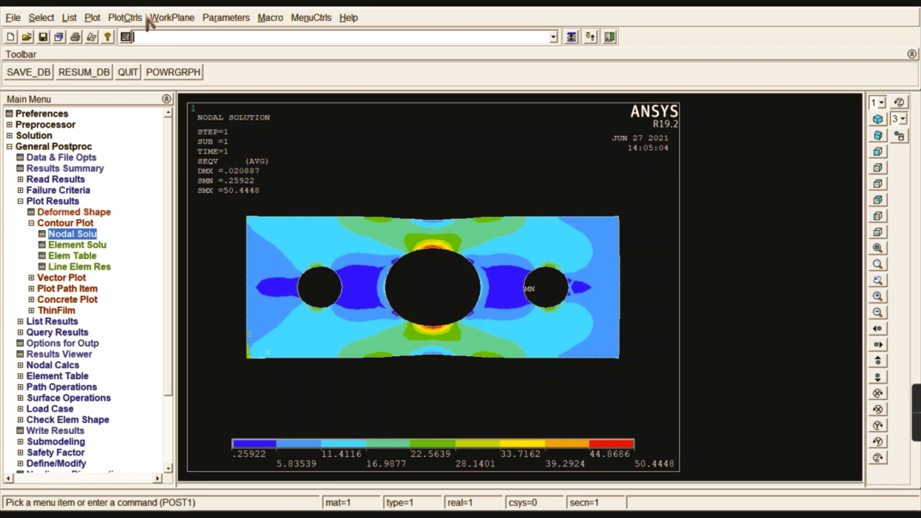
Turn on the display of element shapes based on real constants and show the stress plot in isometric view
{"action": "left_click", "coordinate": [127, 18]}
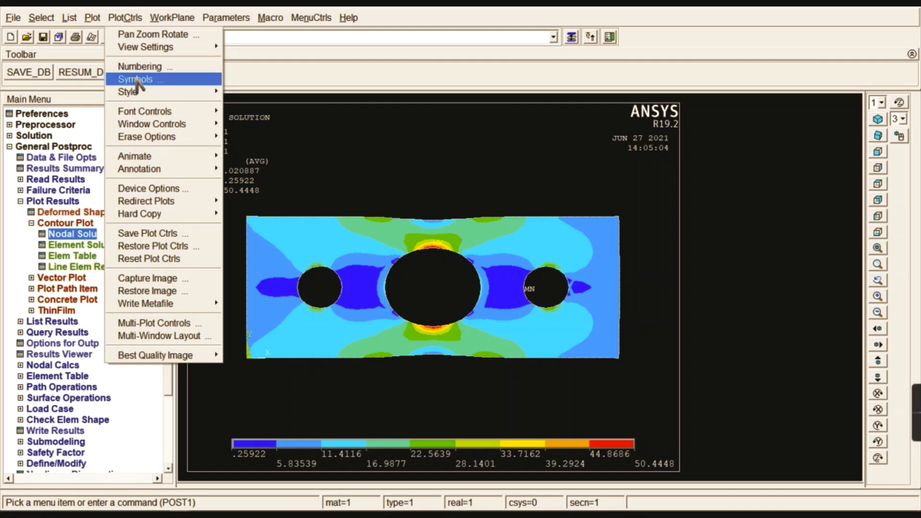
{"action": "mouse_move", "coordinate": [142, 94]}
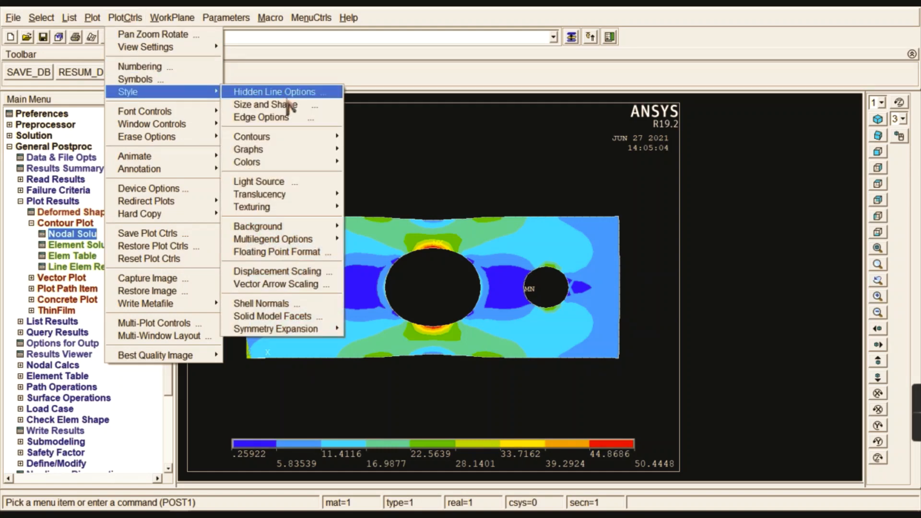
{"action": "left_click", "coordinate": [265, 105]}
{"action": "left_click", "coordinate": [508, 151]}
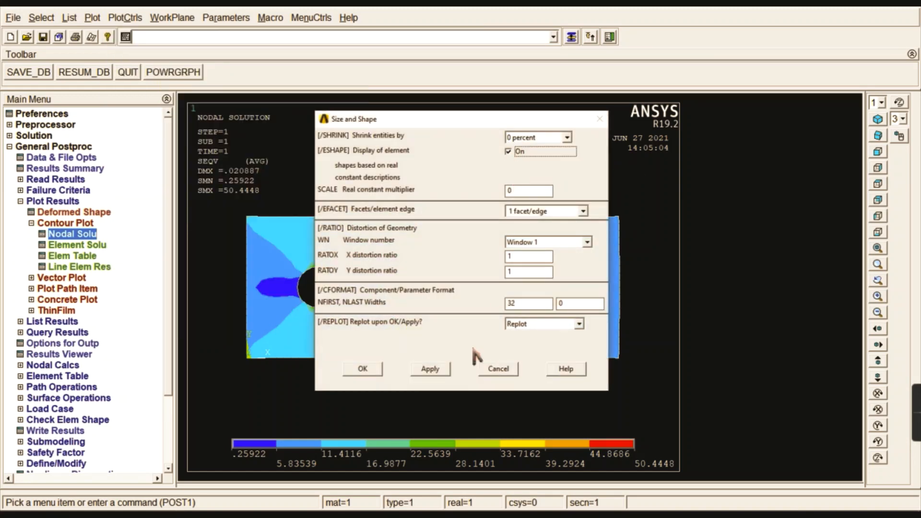
{"action": "left_click", "coordinate": [363, 368]}
{"action": "left_click", "coordinate": [877, 120]}
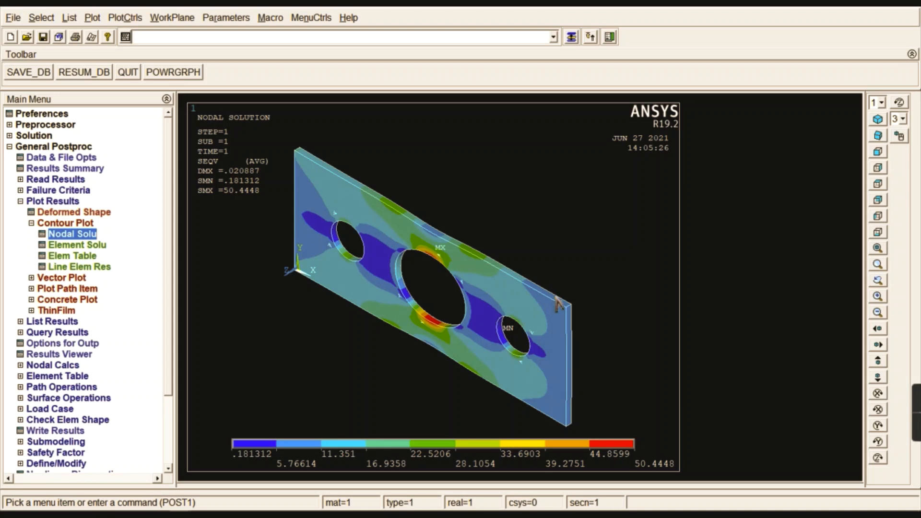
Animate the nodal von Mises stress contour with 10 frames and a 0.5-second time delay
{"action": "left_click", "coordinate": [64, 223]}
{"action": "left_click", "coordinate": [124, 17]}
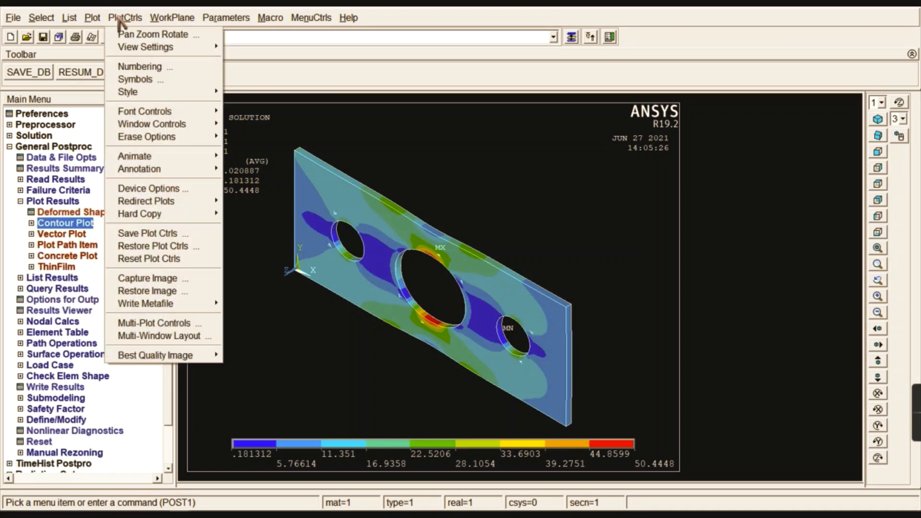
{"action": "mouse_move", "coordinate": [173, 157]}
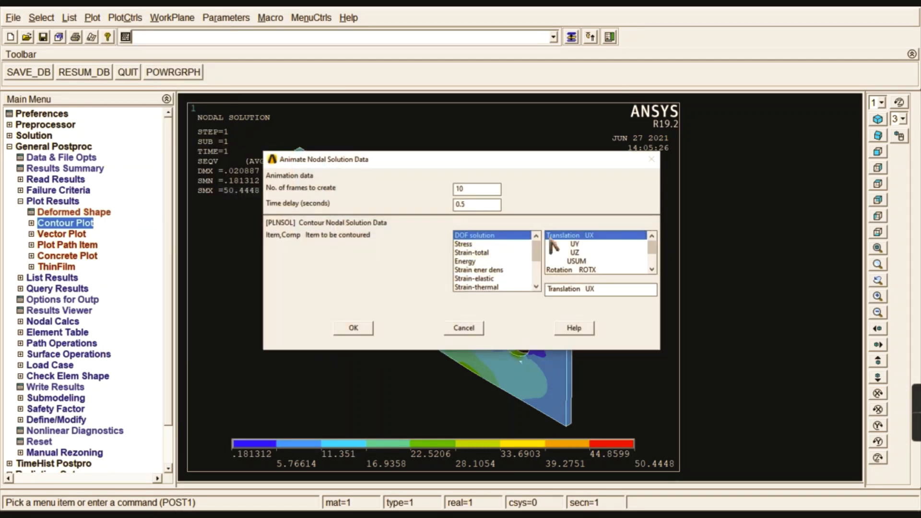
{"action": "left_click", "coordinate": [477, 243]}
{"action": "left_click_drag", "start_coordinate": [653, 254], "coordinate": [652, 265]}
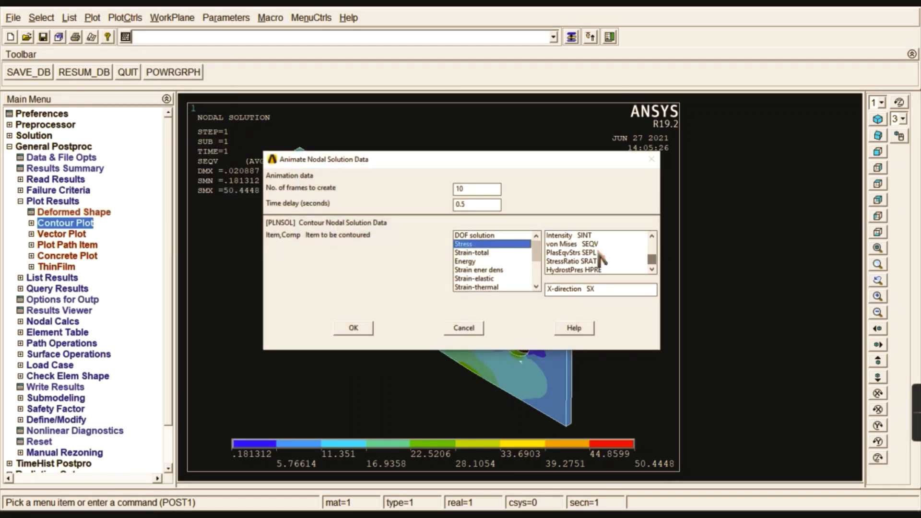
{"action": "left_click", "coordinate": [571, 243]}
{"action": "left_click", "coordinate": [365, 332]}
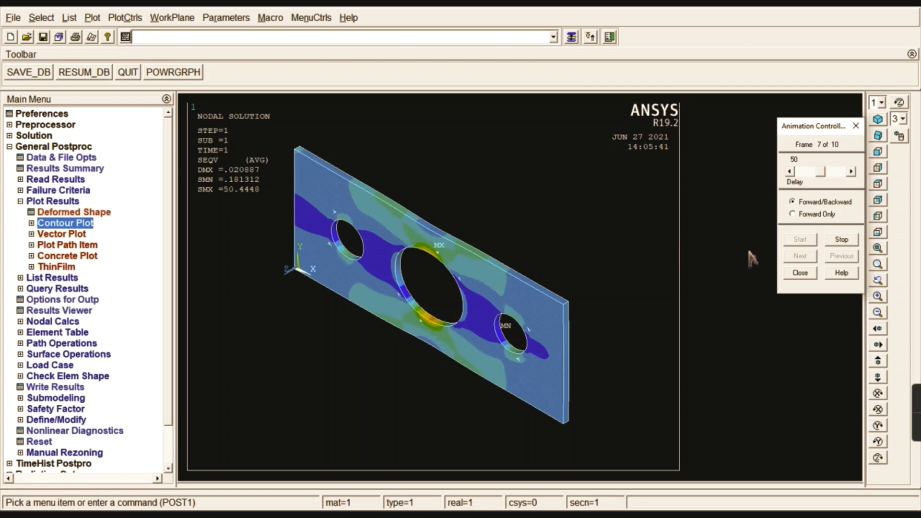
Stop the stress animation, close its controller and show the plate in front view
{"action": "left_click", "coordinate": [841, 239]}
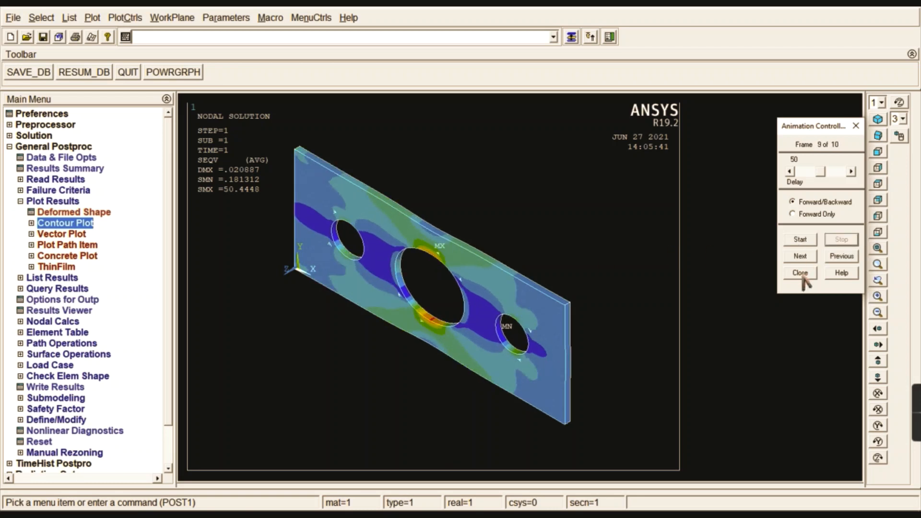
{"action": "left_click", "coordinate": [803, 279]}
{"action": "left_click", "coordinate": [881, 152]}
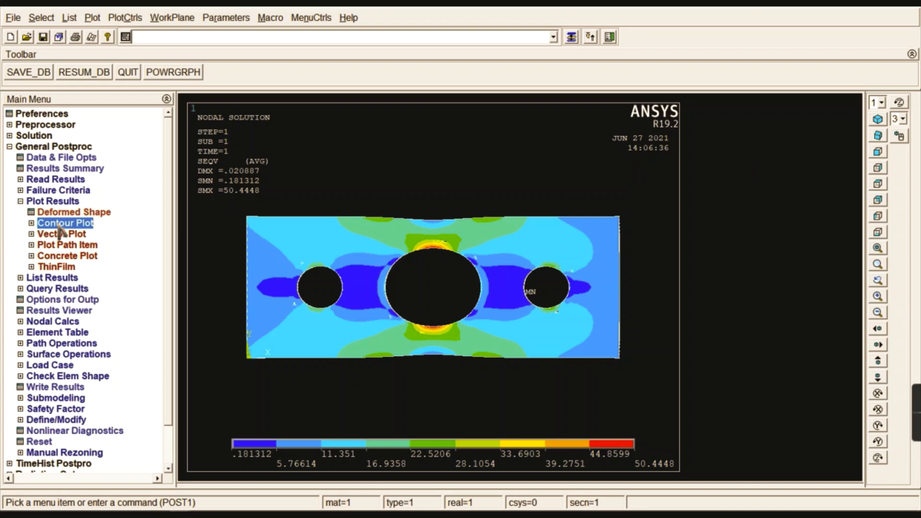
Plot the nodal solution contour of the X-component of stress, showing the deformed shape only
{"action": "left_click", "coordinate": [76, 234]}
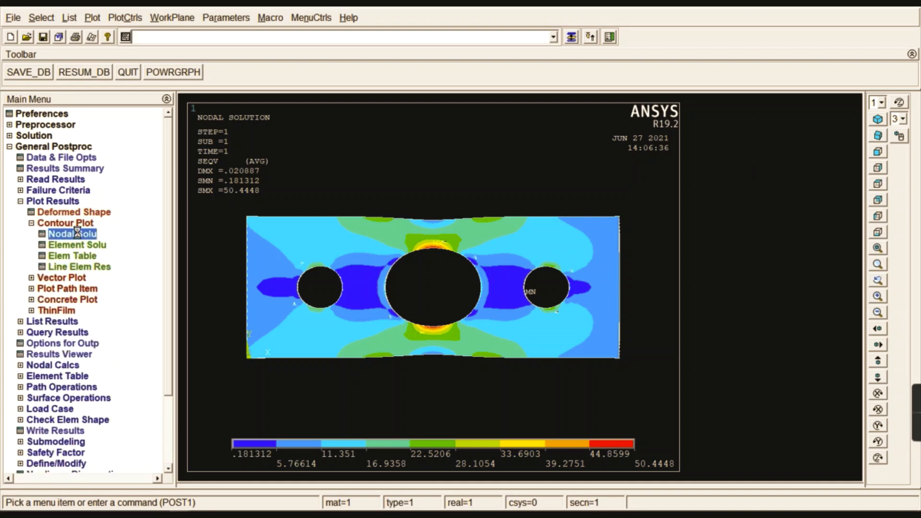
{"action": "left_click", "coordinate": [384, 154]}
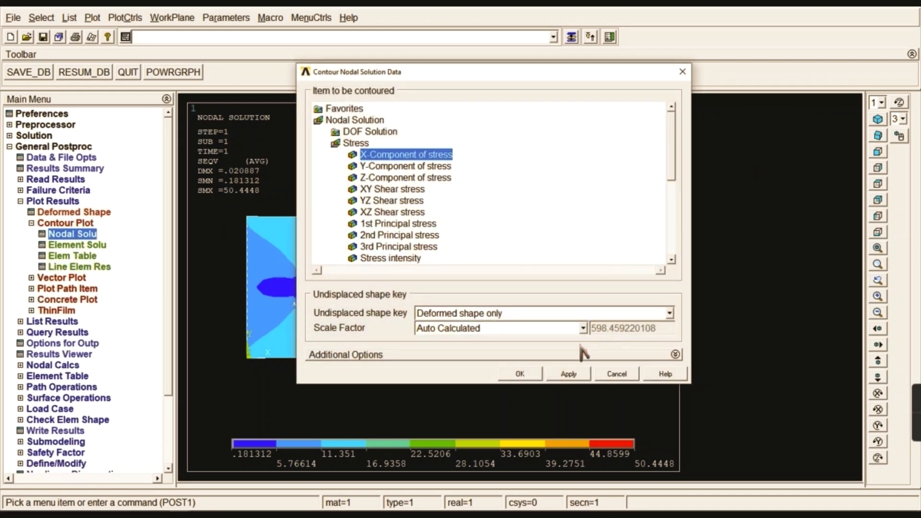
{"action": "left_click", "coordinate": [520, 373]}
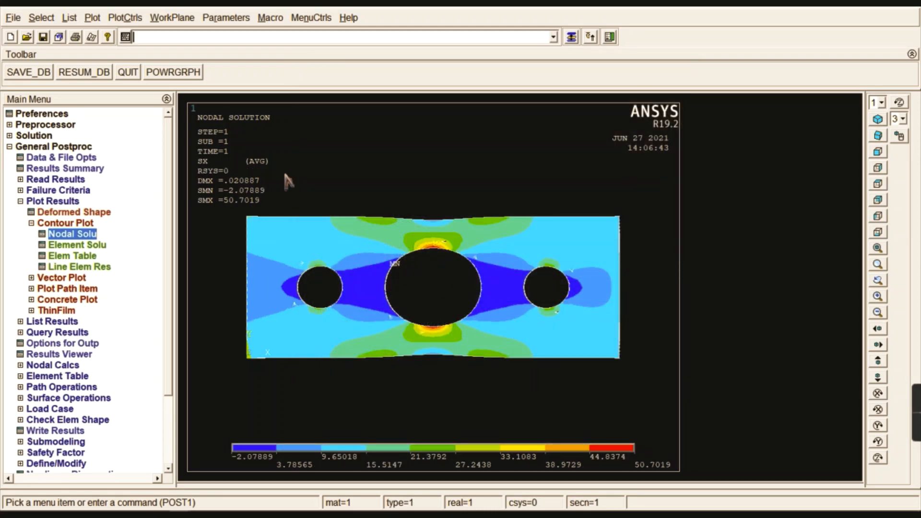
Plot the nodal solution contour of the 1st principal stress, showing the deformed shape only
{"action": "left_click", "coordinate": [91, 235]}
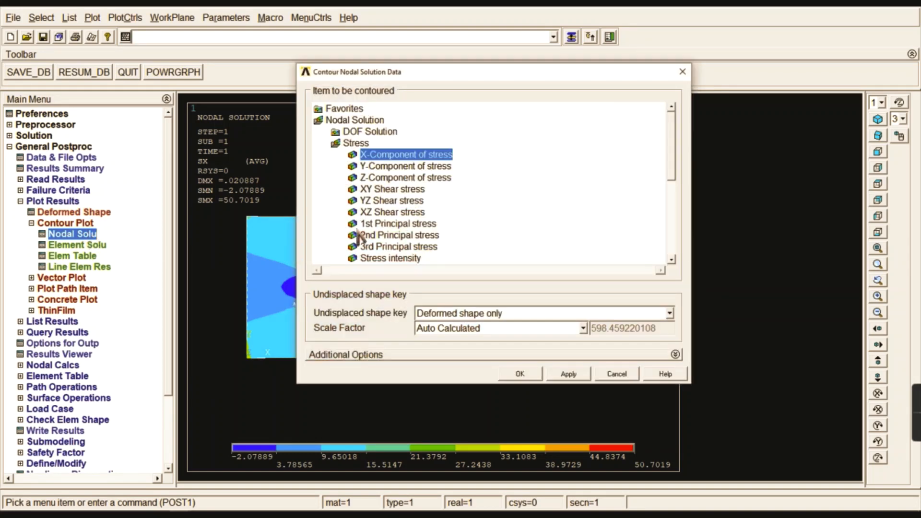
{"action": "left_click", "coordinate": [401, 224]}
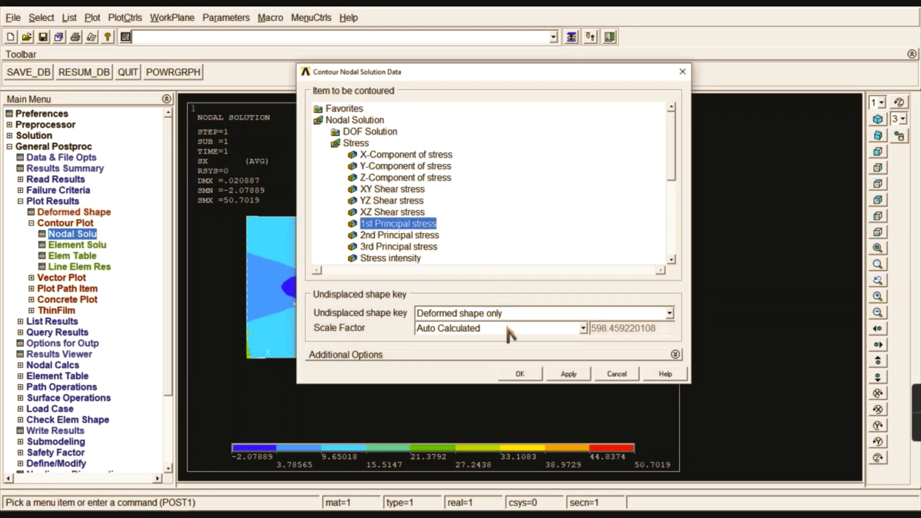
{"action": "left_click", "coordinate": [520, 374]}
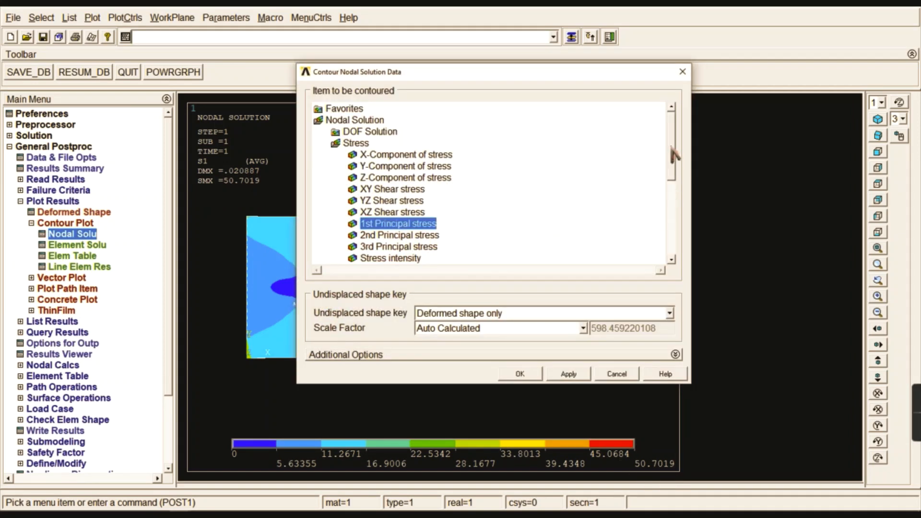
Switch the nodal contour plot back to von Mises stress on the deformed shape only
{"action": "scroll", "coordinate": [384, 247], "scroll_direction": "down", "scroll_amount": 2}
{"action": "left_click", "coordinate": [386, 247]}
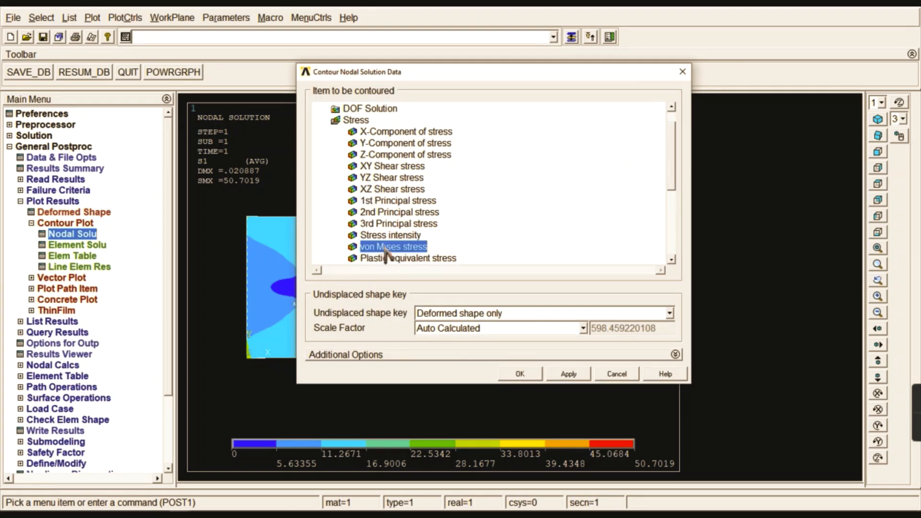
{"action": "left_click", "coordinate": [522, 374]}
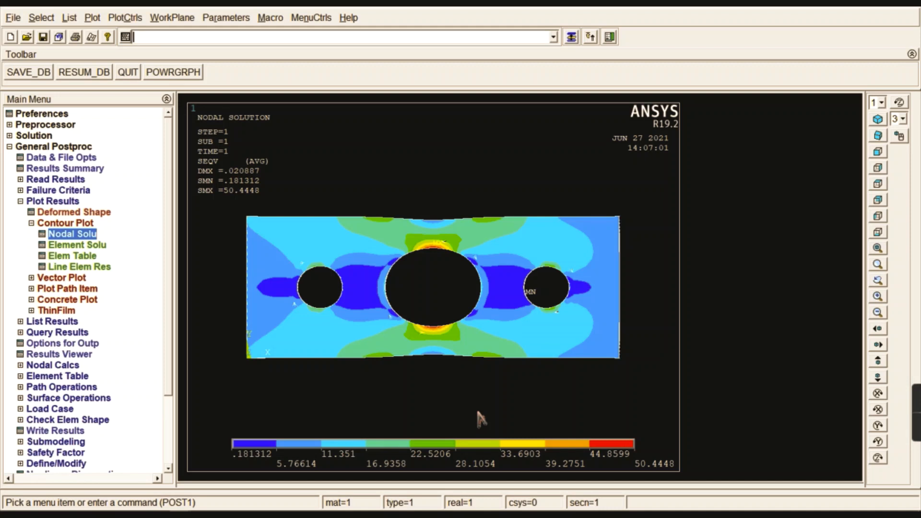
{"action": "left_click", "coordinate": [67, 223]}
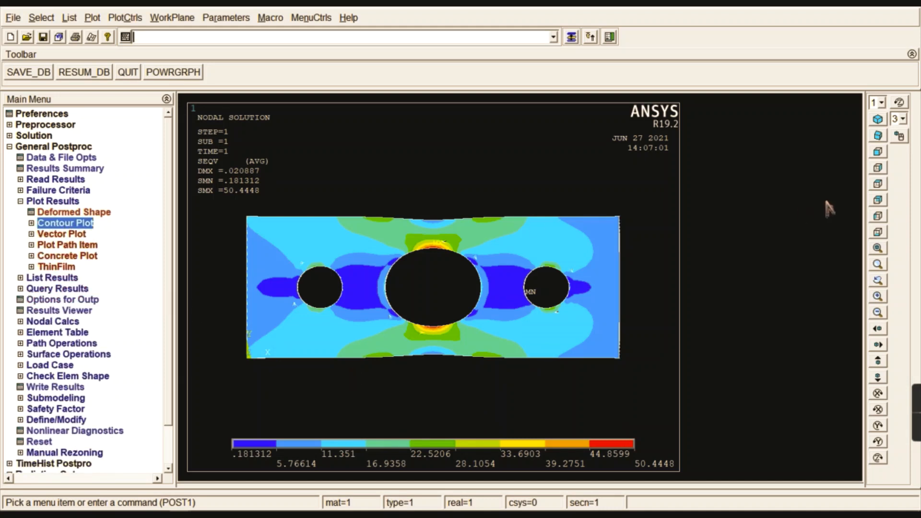